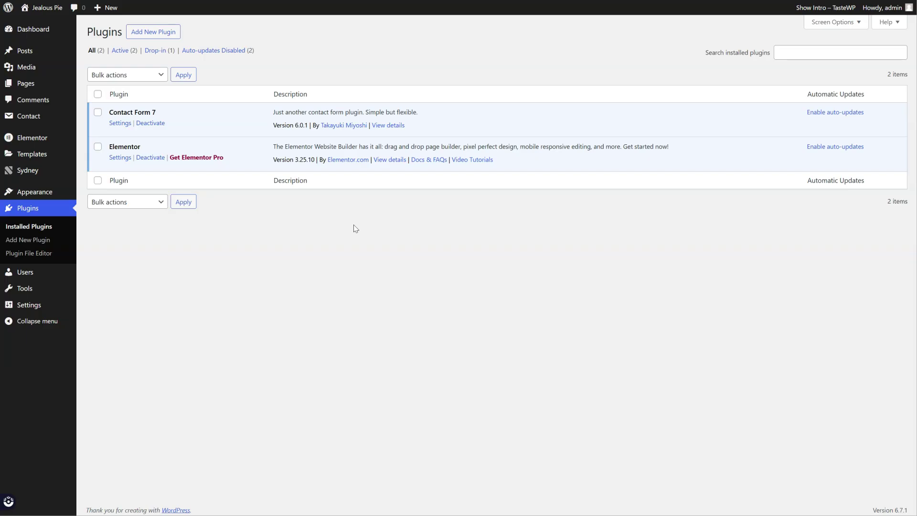
Search the plugin directory for "athemes addons", then install and activate aThemes Addons for Elementor.
click(149, 32)
click(759, 62)
text(athemes addo)
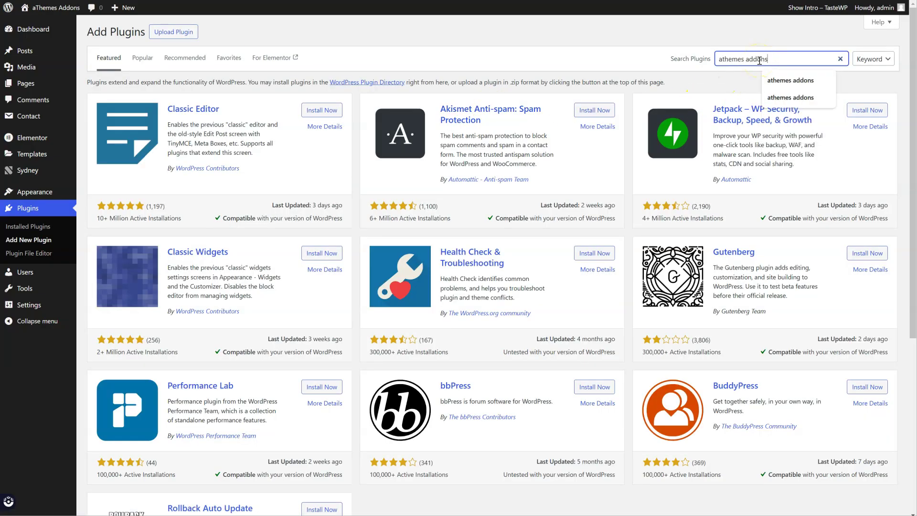
text(ns)
key(Return)
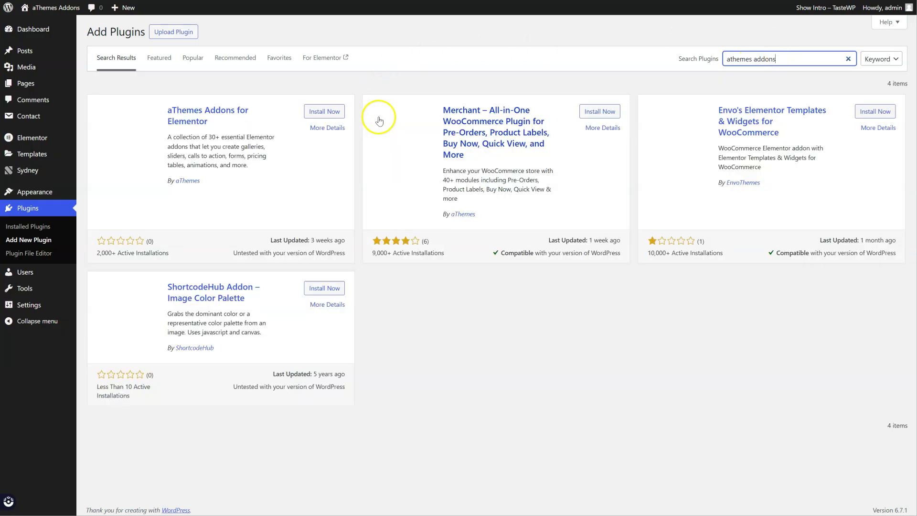
click(325, 112)
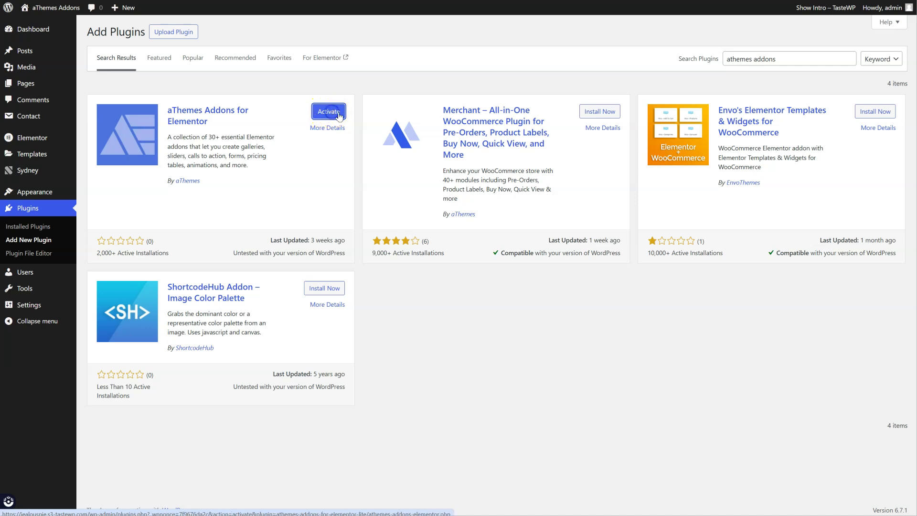
click(328, 111)
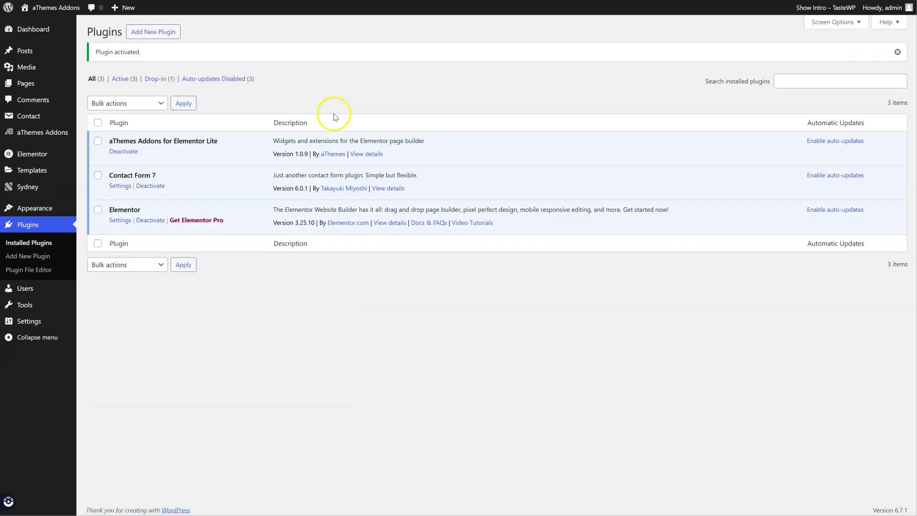
Enable the Contact Form 7 widget in the aThemes Addons settings and open the list of contact forms.
click(46, 139)
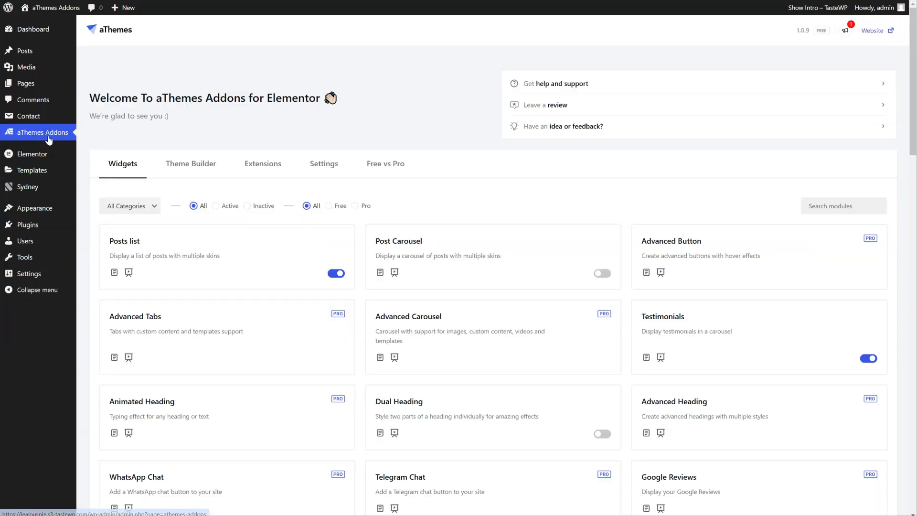
click(831, 205)
text(contact)
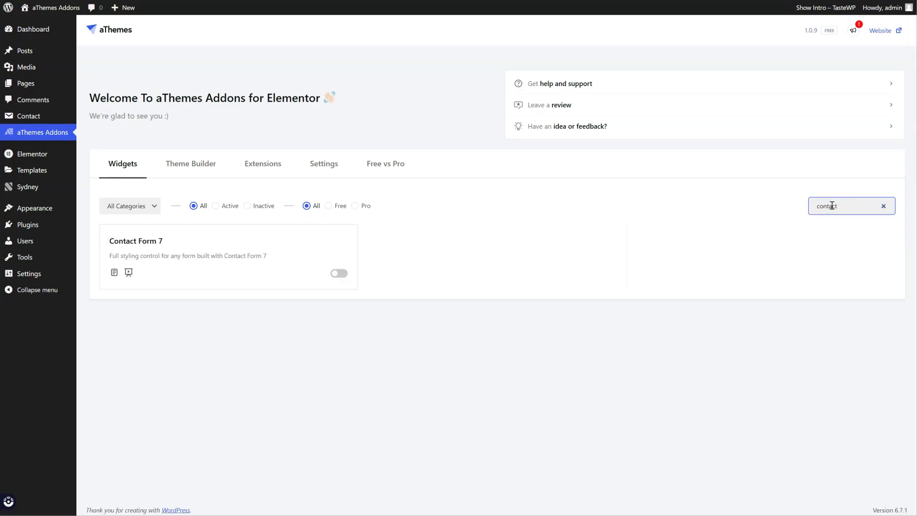
click(339, 273)
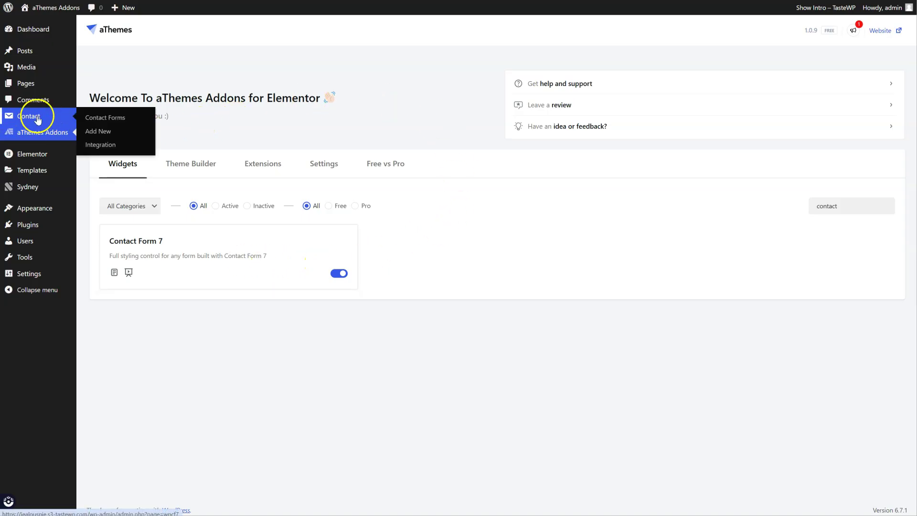
click(37, 117)
click(113, 122)
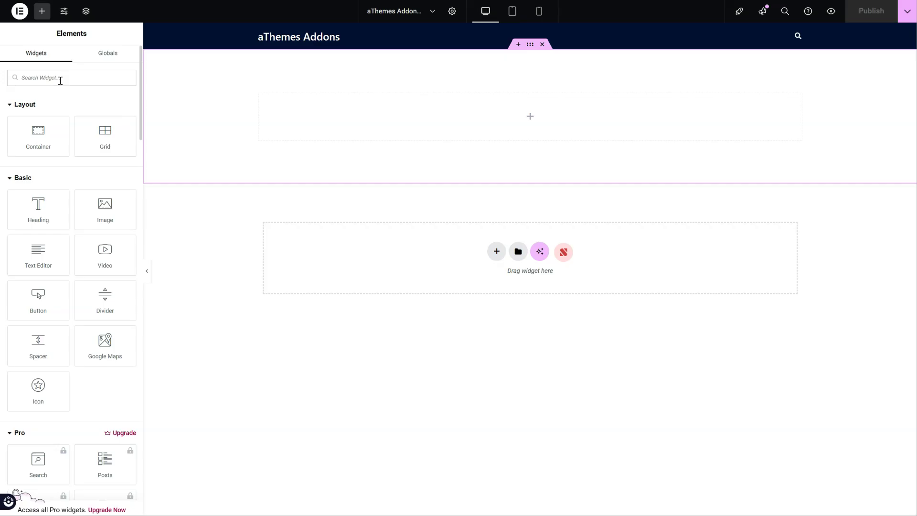
Add a Contact Form 7 widget to the page's empty first section and select Contact form 1 as its form.
text(contac)
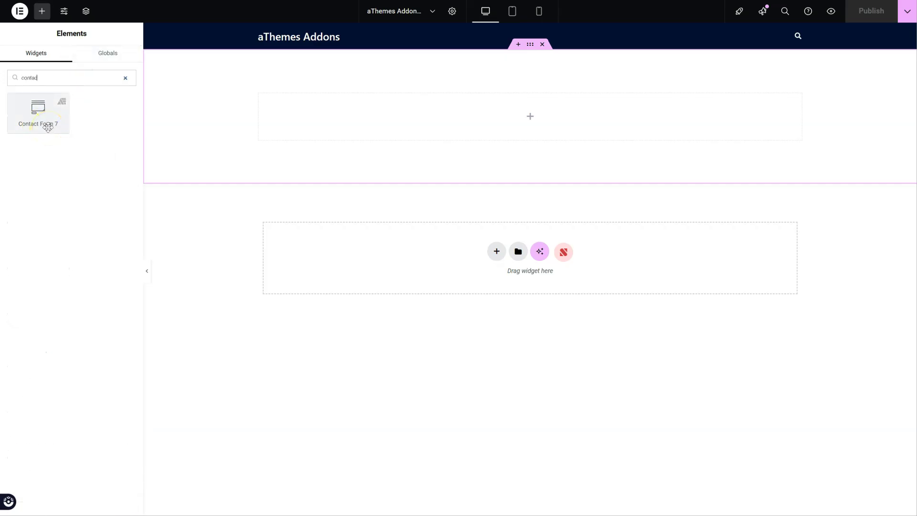
drag(50, 124, 426, 125)
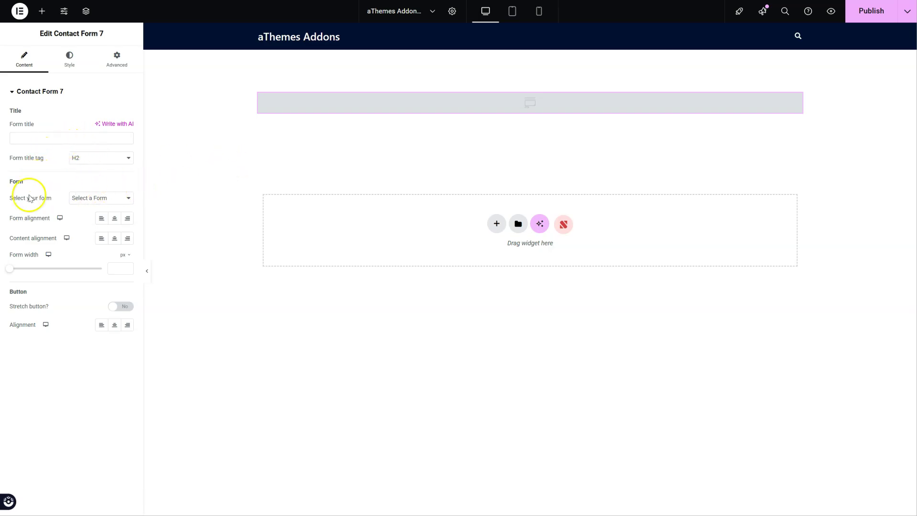
click(100, 198)
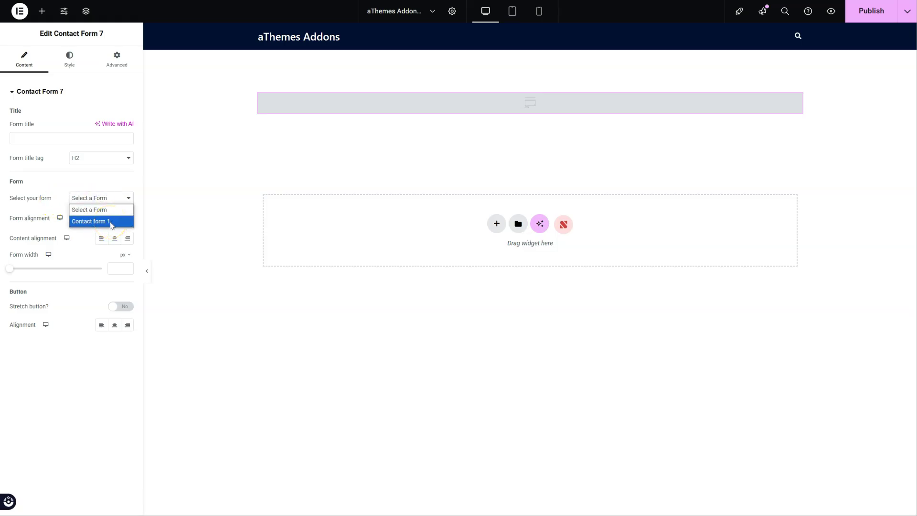
click(104, 223)
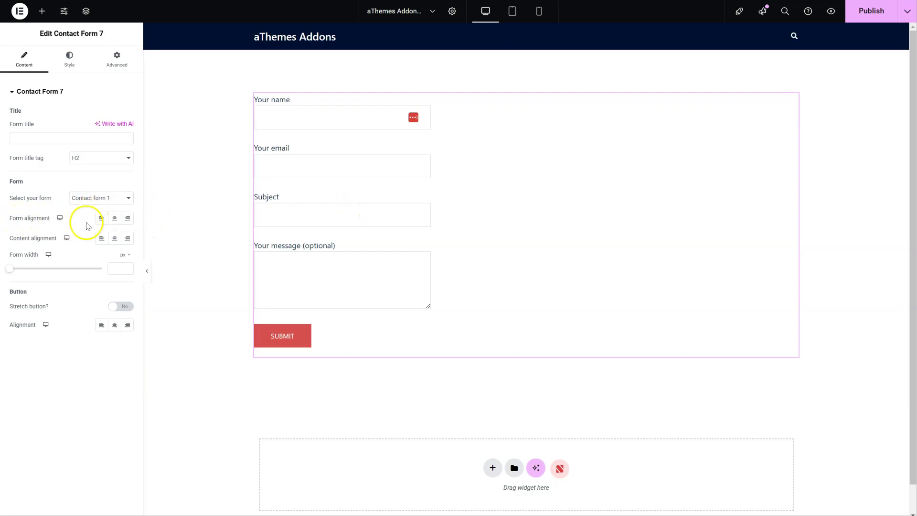
Try the left, center and right form alignments and set the form alignment to center.
click(114, 218)
click(127, 218)
click(114, 218)
click(102, 218)
click(114, 218)
click(127, 219)
click(114, 218)
click(101, 218)
click(114, 219)
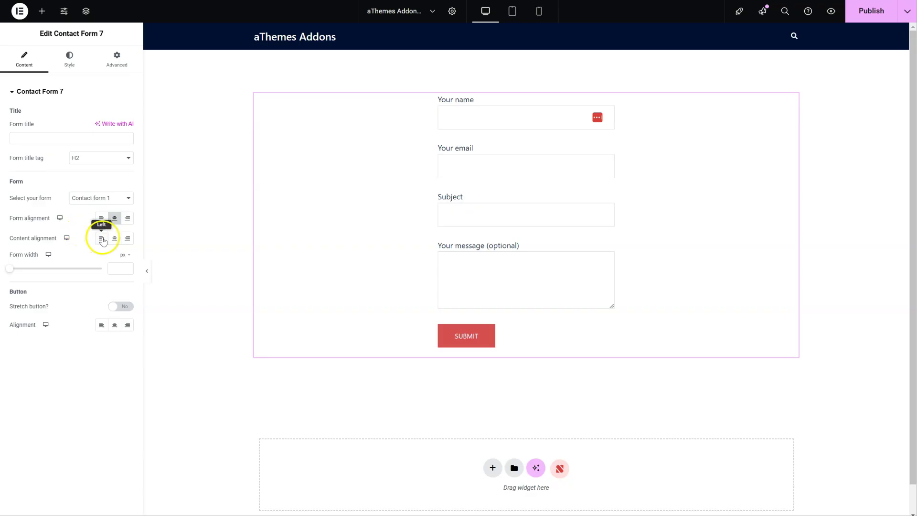
Compare the left, center and right content alignments and set the form's content alignment to center.
click(115, 238)
click(101, 238)
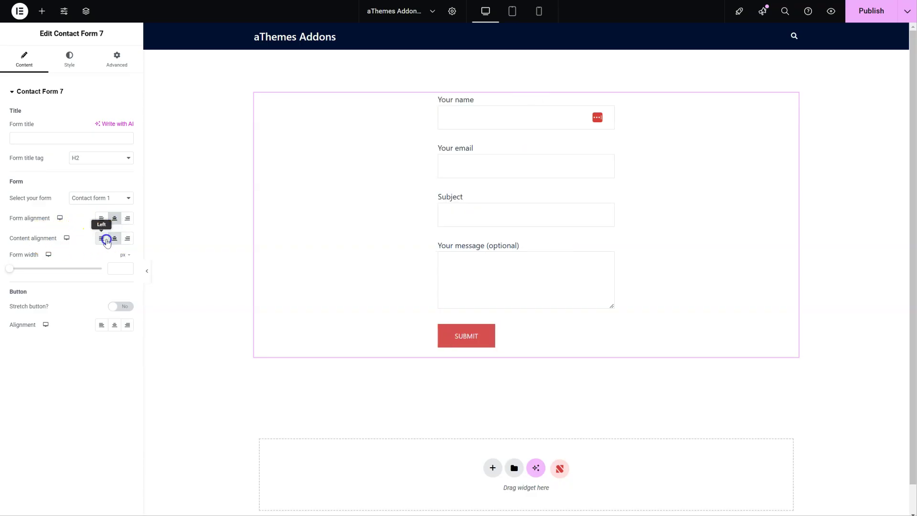
click(115, 238)
click(127, 239)
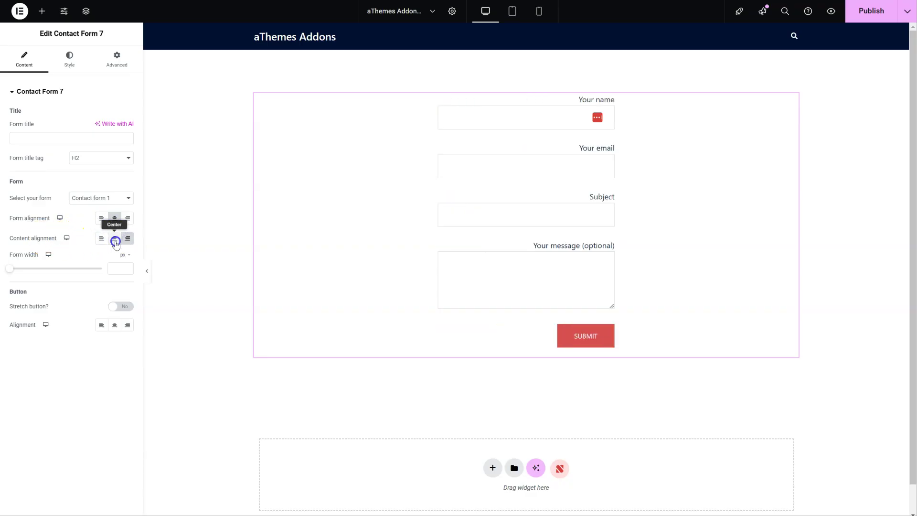
click(115, 239)
click(102, 238)
click(116, 241)
click(126, 239)
click(114, 239)
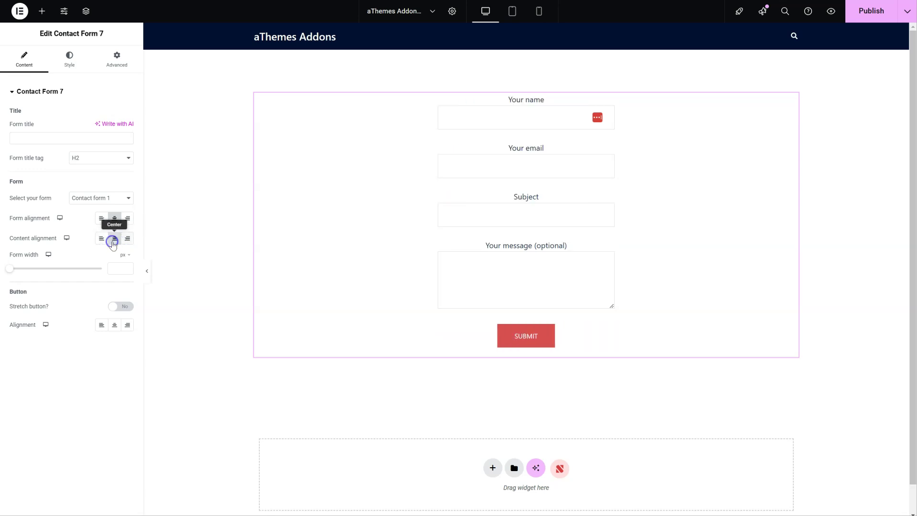
click(101, 238)
click(113, 241)
click(127, 238)
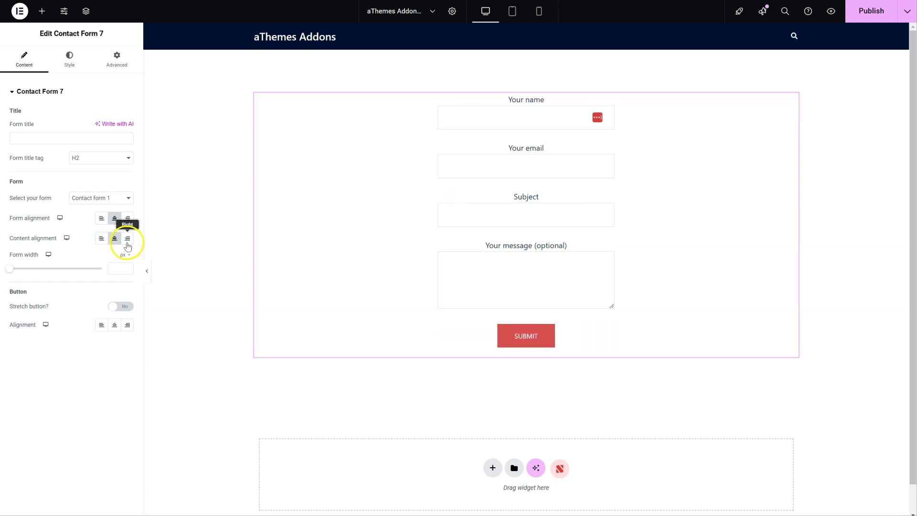
click(115, 239)
click(97, 241)
click(114, 238)
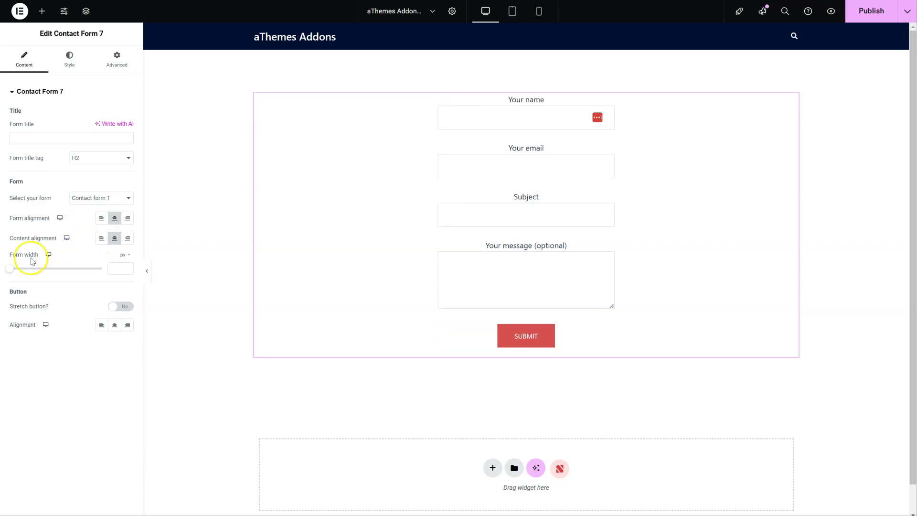
Try the form width in tablet view and in percent, and set it to 569 px for desktop.
drag(12, 273, 36, 275)
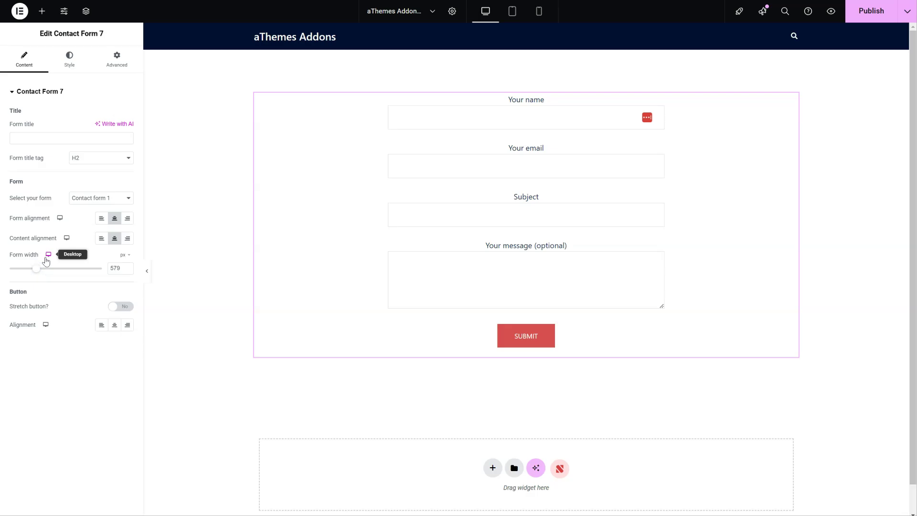
click(49, 267)
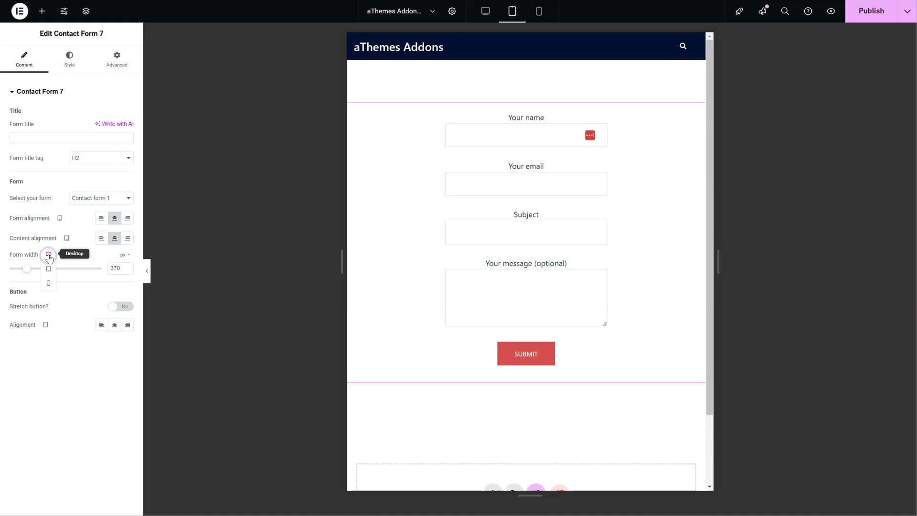
click(48, 255)
click(127, 257)
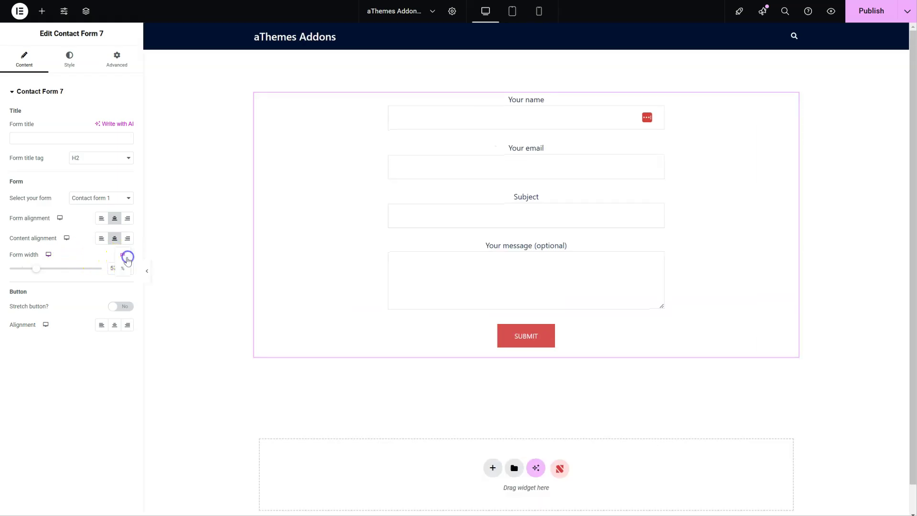
click(125, 264)
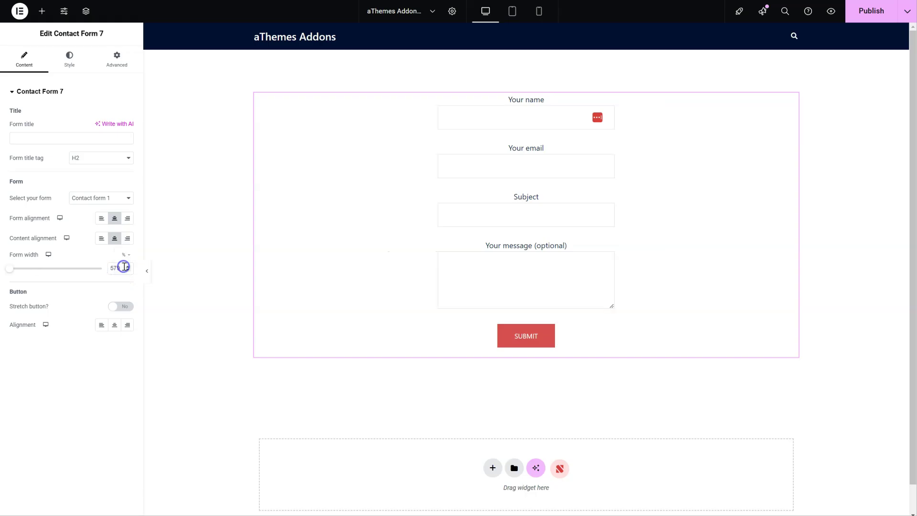
drag(12, 269, 109, 269)
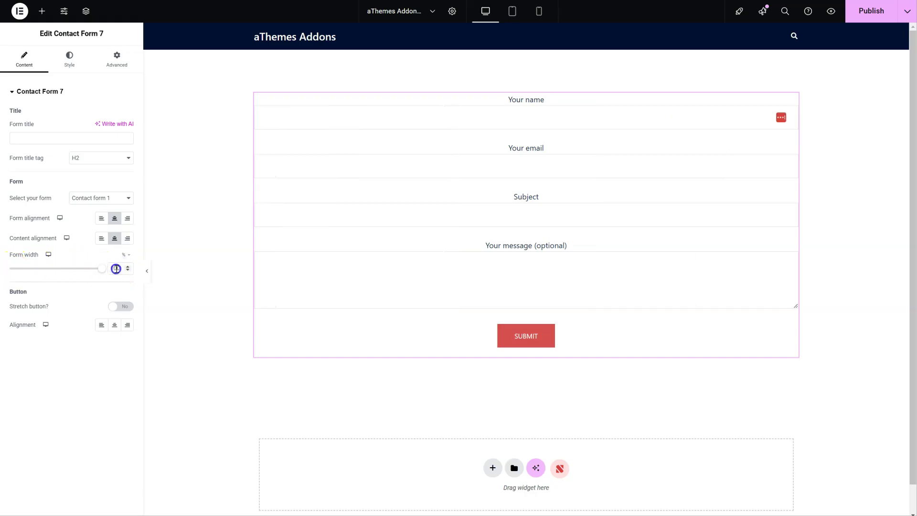
drag(102, 271, 40, 270)
click(126, 258)
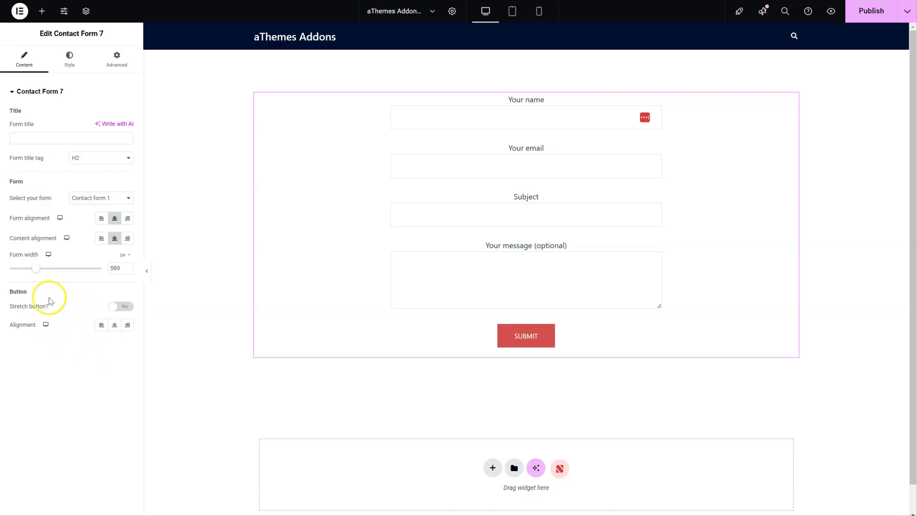
Try stretching the submit button with a maximum width of 330 px, and turn the stretch option off.
click(127, 309)
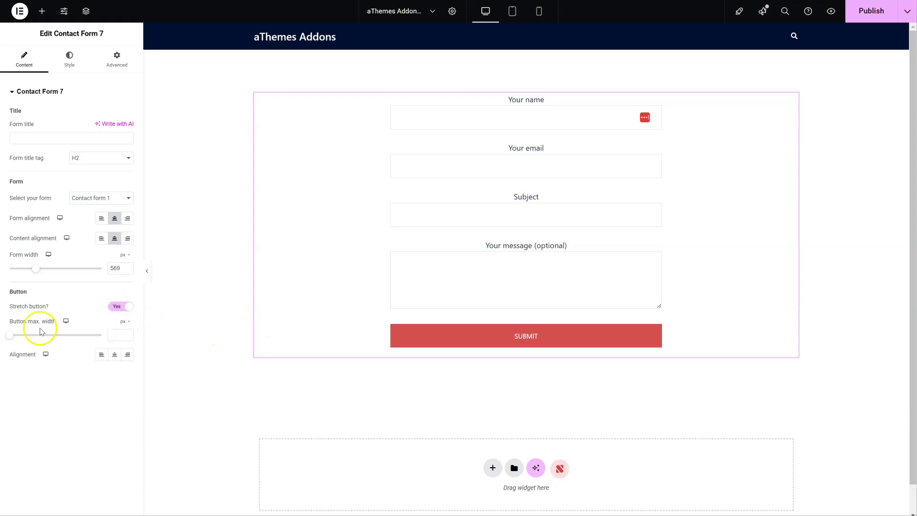
mouse_move(11, 337)
mouse_down()
mouse_move(32, 335)
mouse_move(25, 340)
mouse_up()
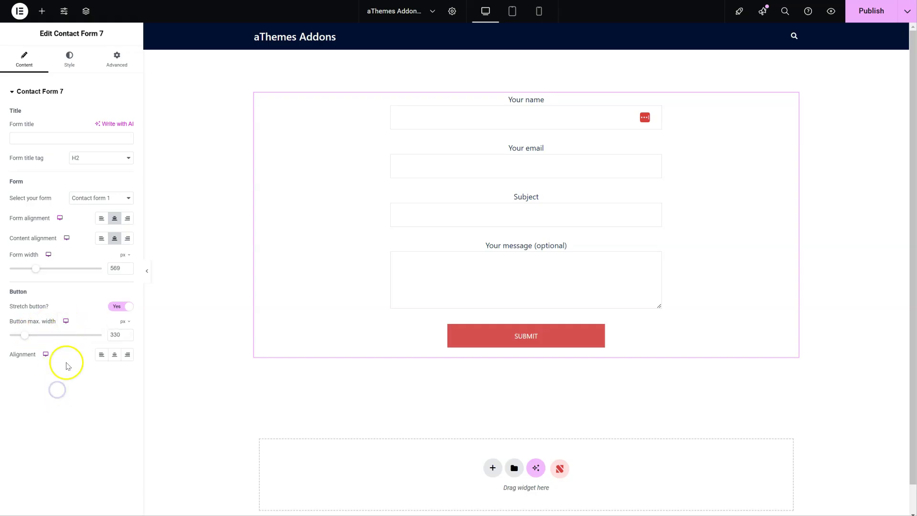
click(127, 306)
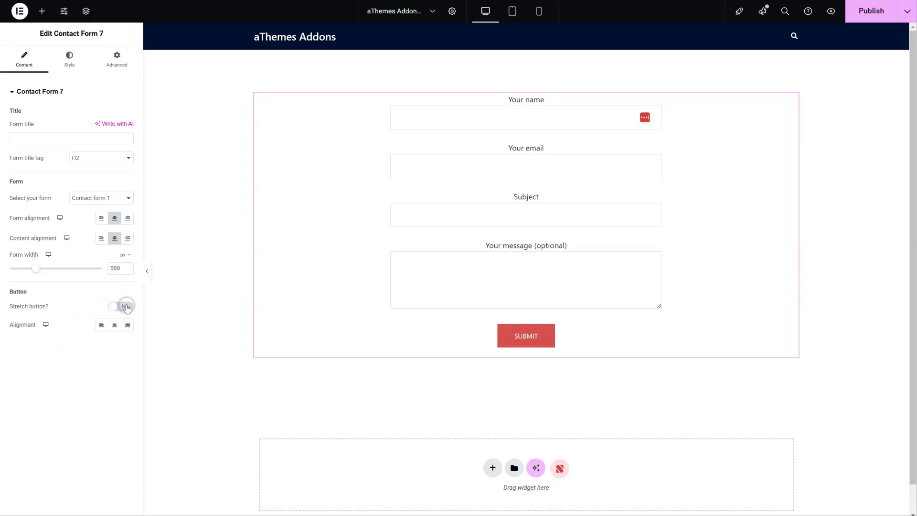
Try right alignment for the submit button and set its alignment to center.
click(125, 328)
click(117, 328)
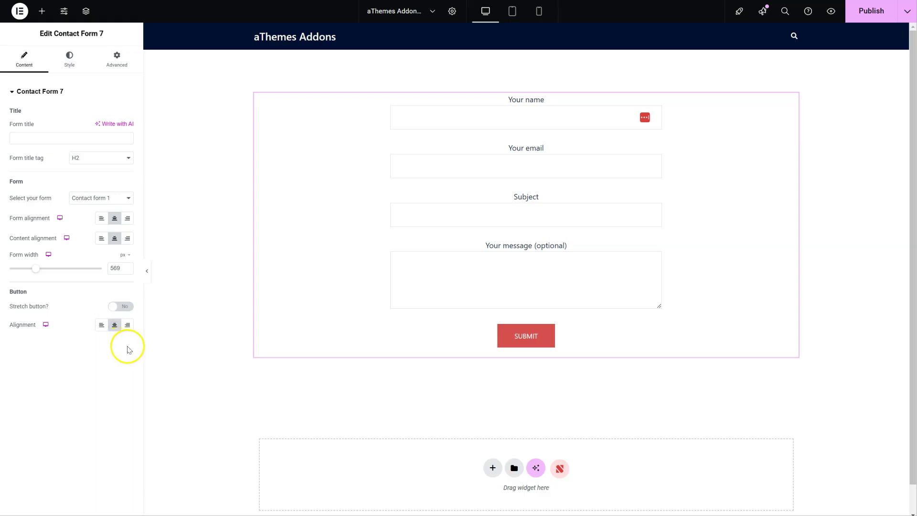
Give the form container a classic background in a very light grey, about #F4F2F2.
click(72, 66)
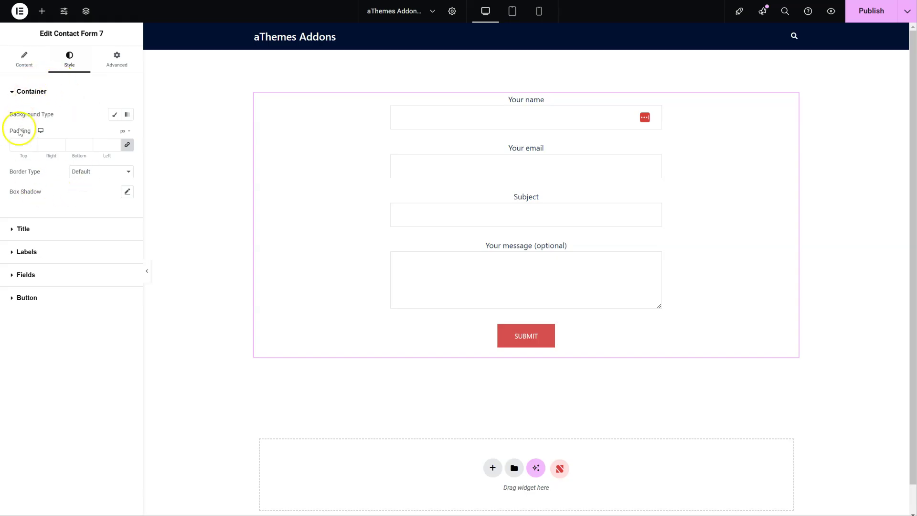
click(115, 115)
click(128, 134)
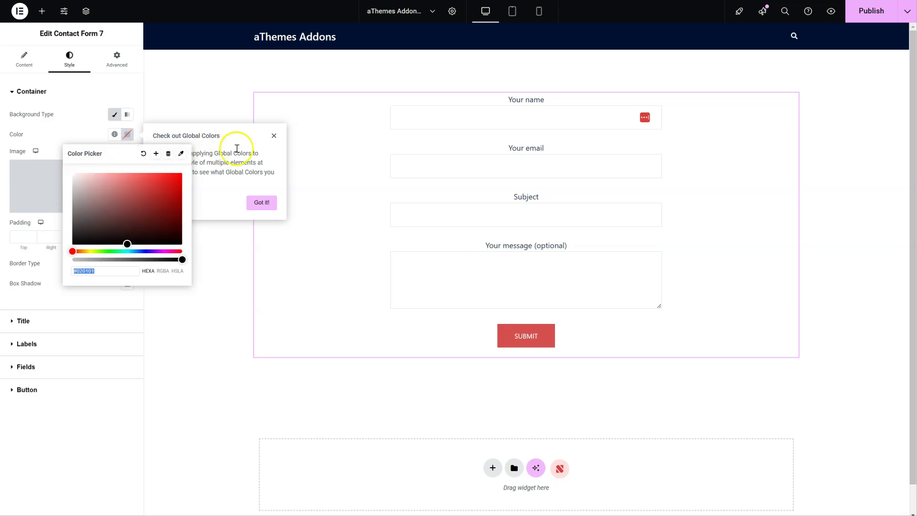
click(274, 136)
click(128, 134)
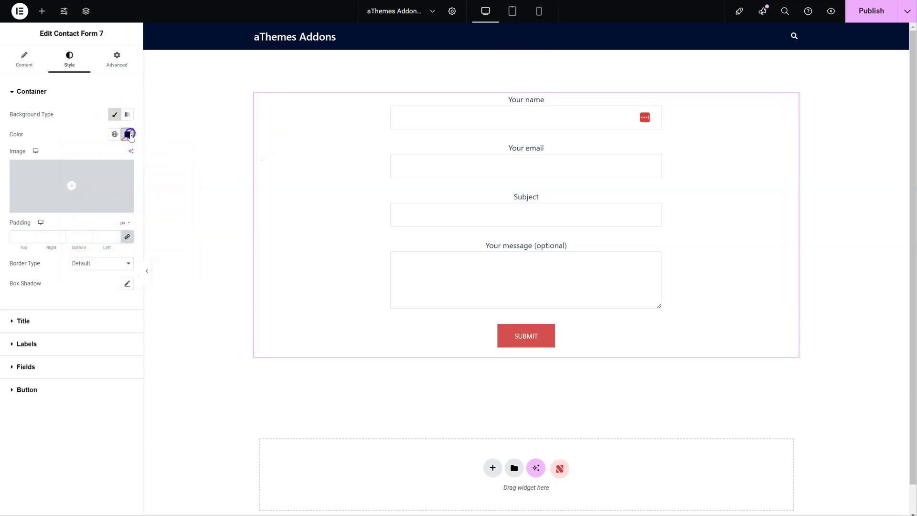
click(86, 176)
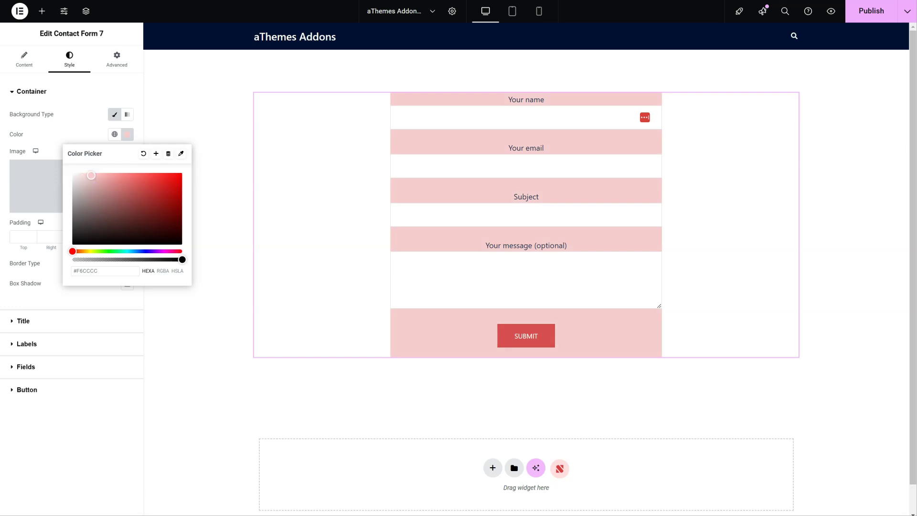
drag(88, 176, 84, 174)
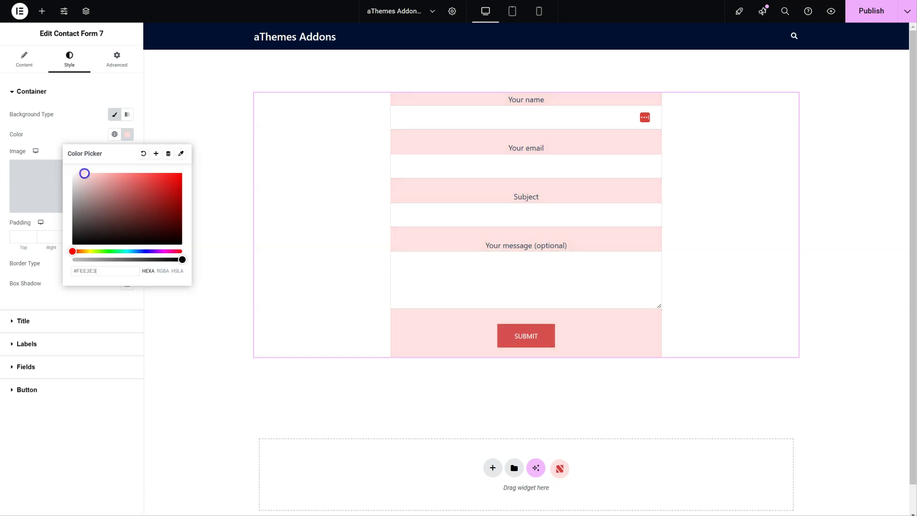
drag(74, 172, 74, 177)
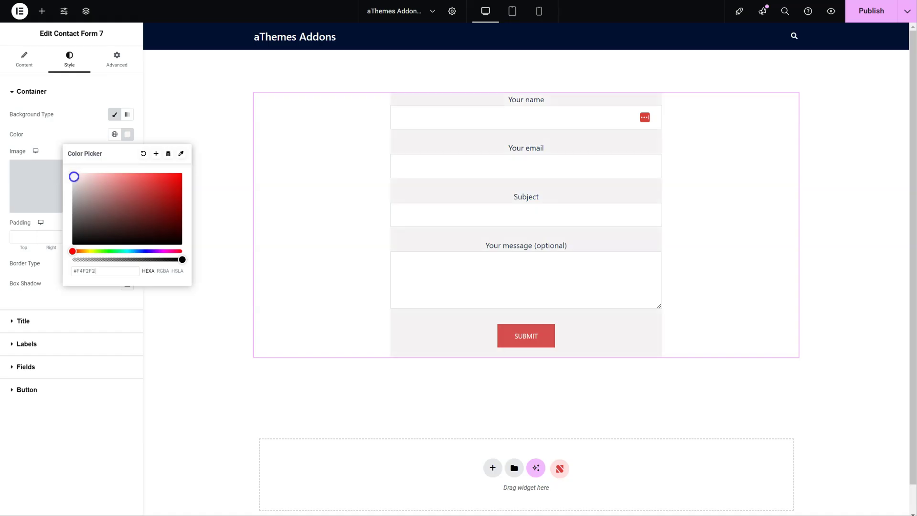
click(63, 124)
Set the form container's padding to 30 px on all sides and title the form "Get in touch".
click(14, 238)
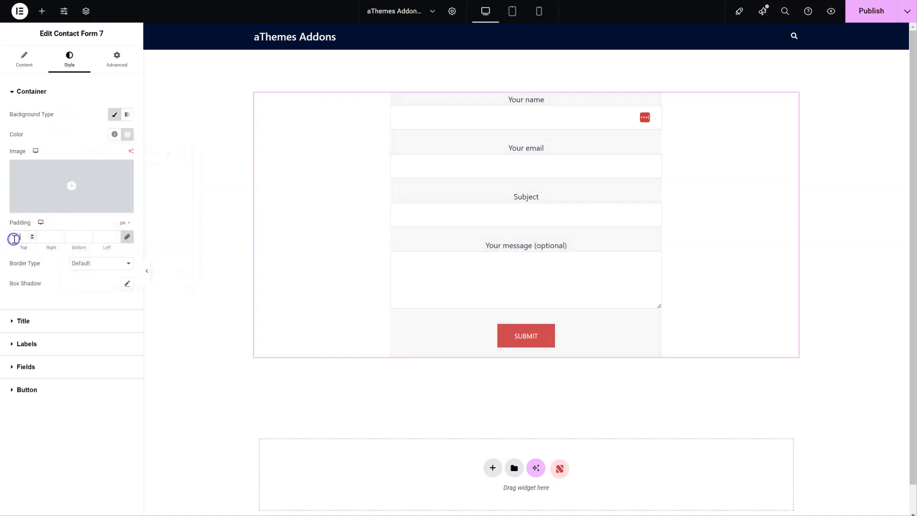
text(30)
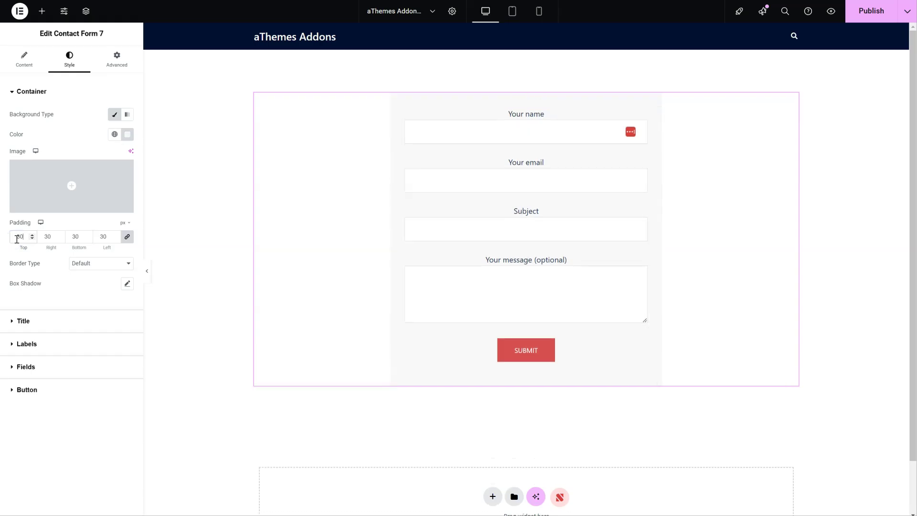
click(24, 57)
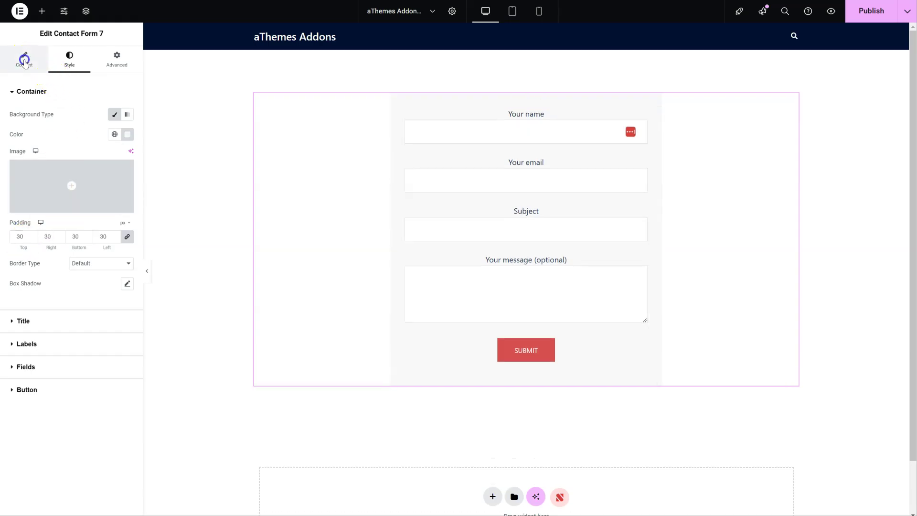
click(39, 140)
text(For)
text(Get in touch)
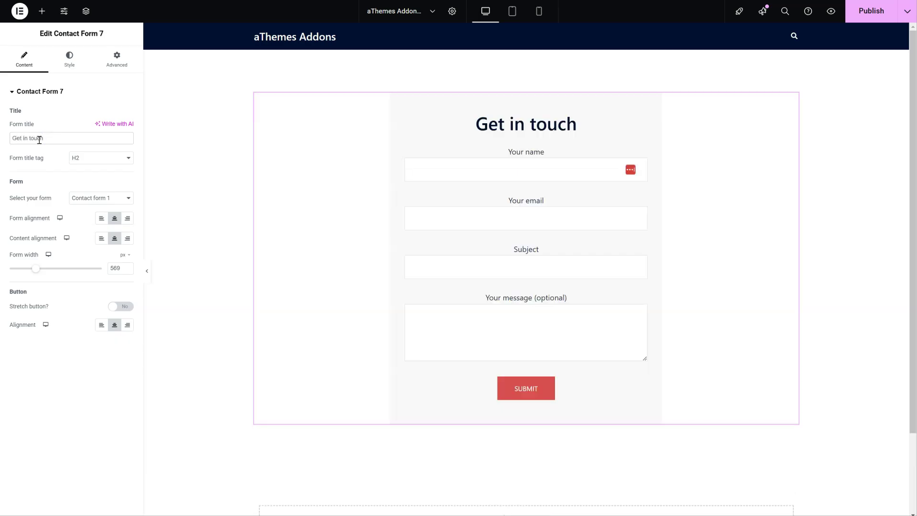
Try H1 as the form title's heading tag and set it to H3.
click(113, 158)
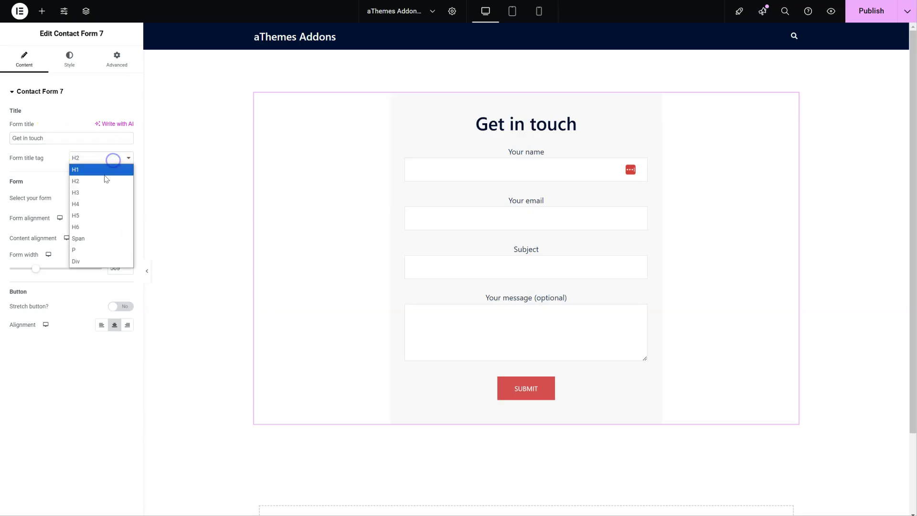
click(101, 170)
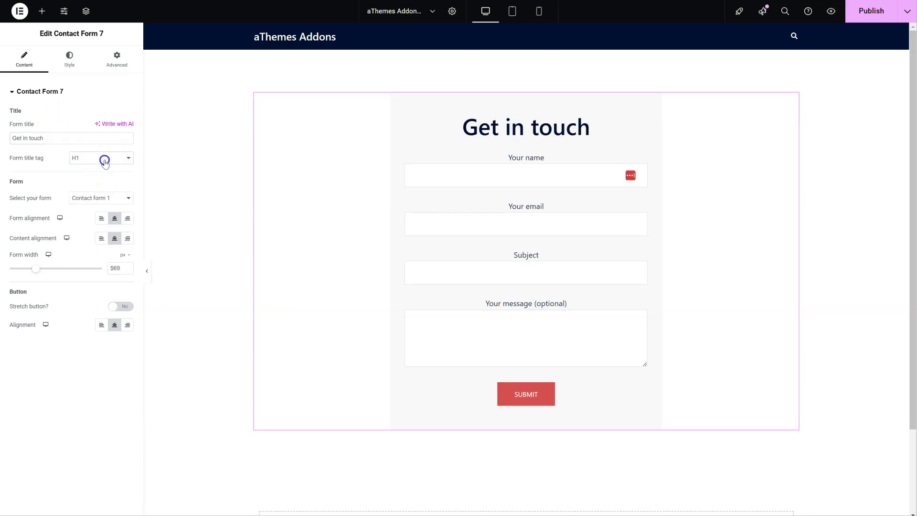
click(104, 161)
click(92, 192)
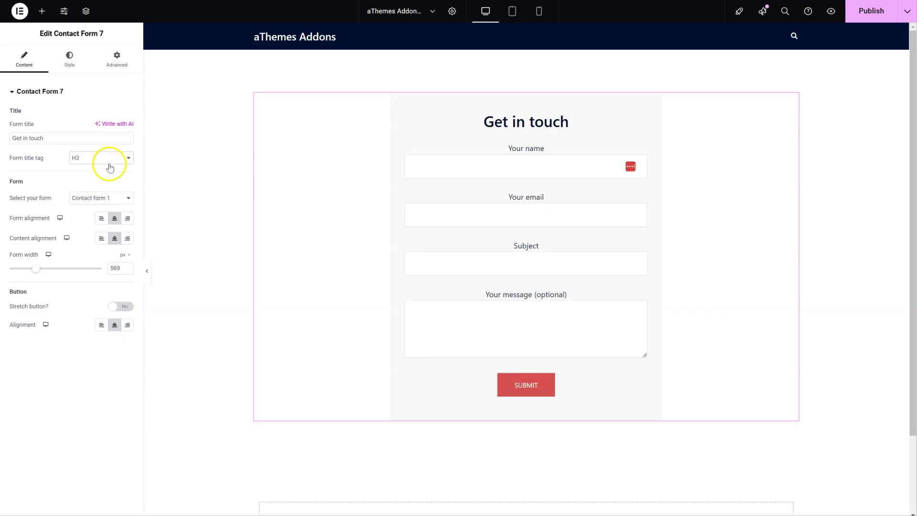
Give the form container a solid 2 px border in light grey, about #D8D7D7, and preview the form at full width.
click(83, 58)
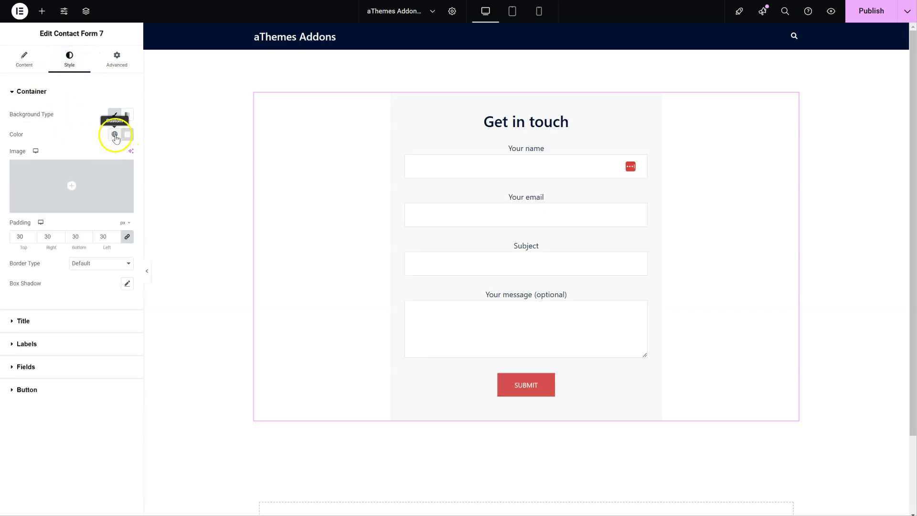
click(98, 264)
click(91, 298)
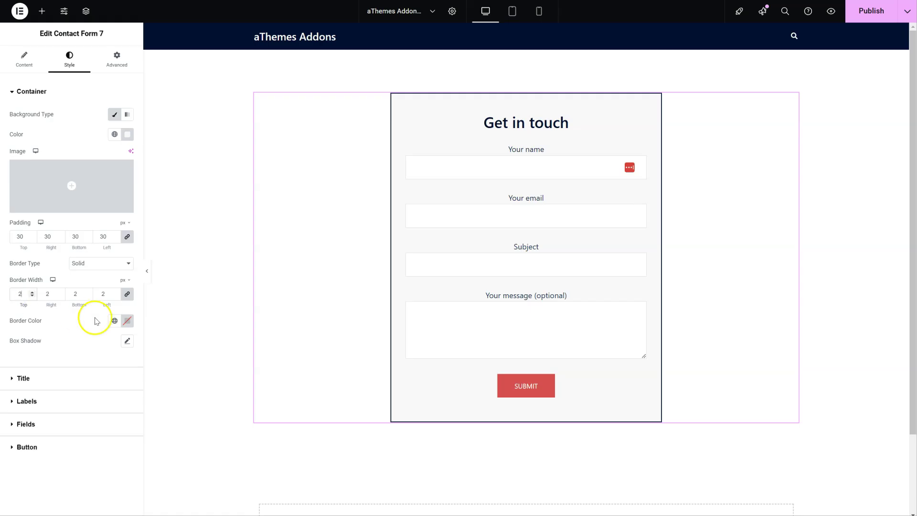
click(127, 321)
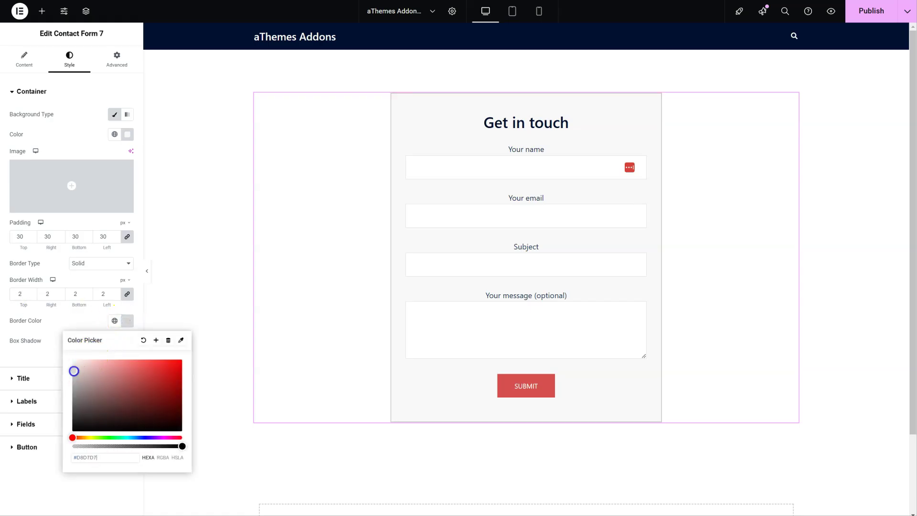
click(58, 328)
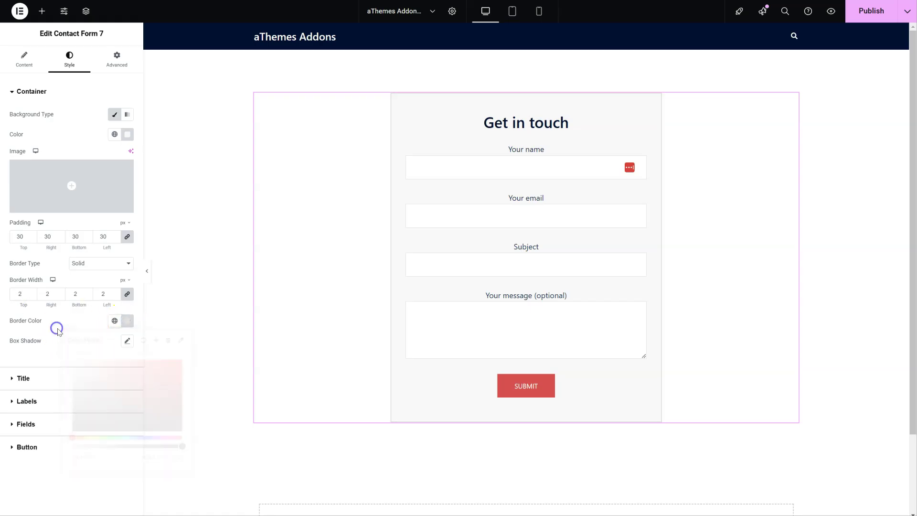
click(147, 271)
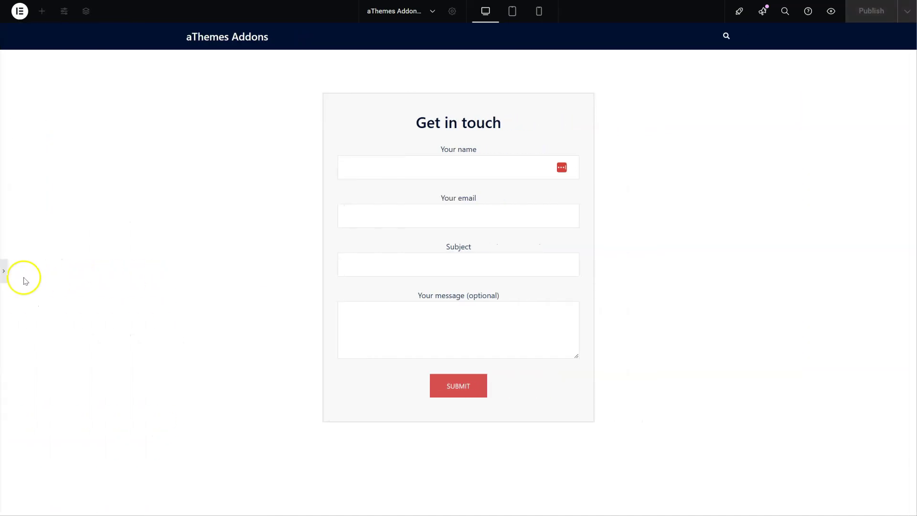
click(3, 271)
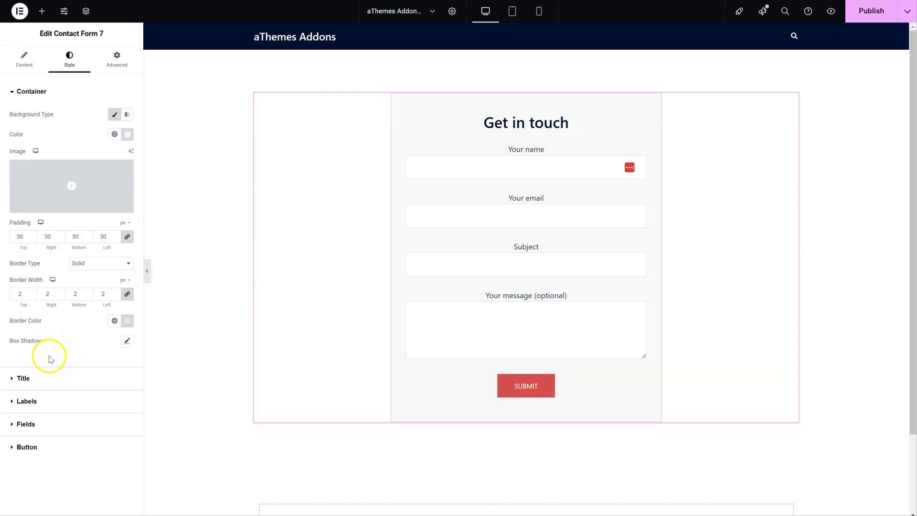
Color the form title red by sampling the color of the submit button.
click(37, 380)
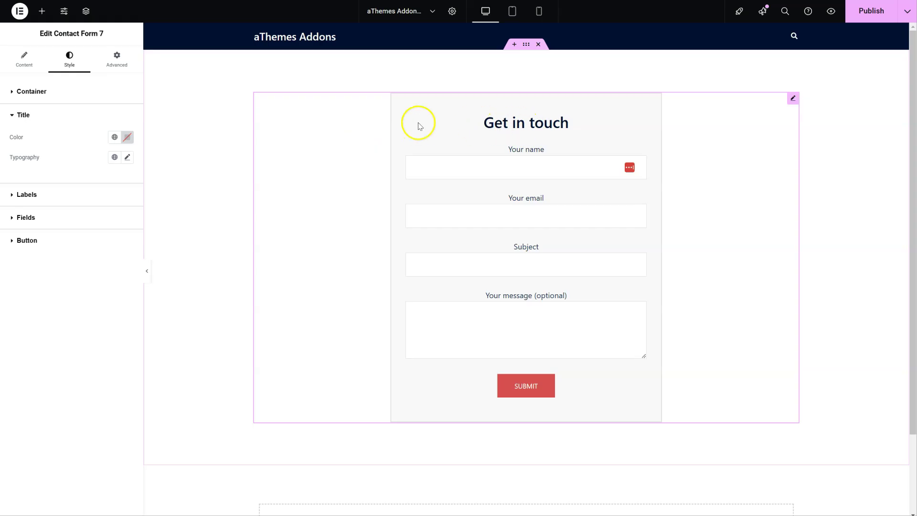
click(127, 137)
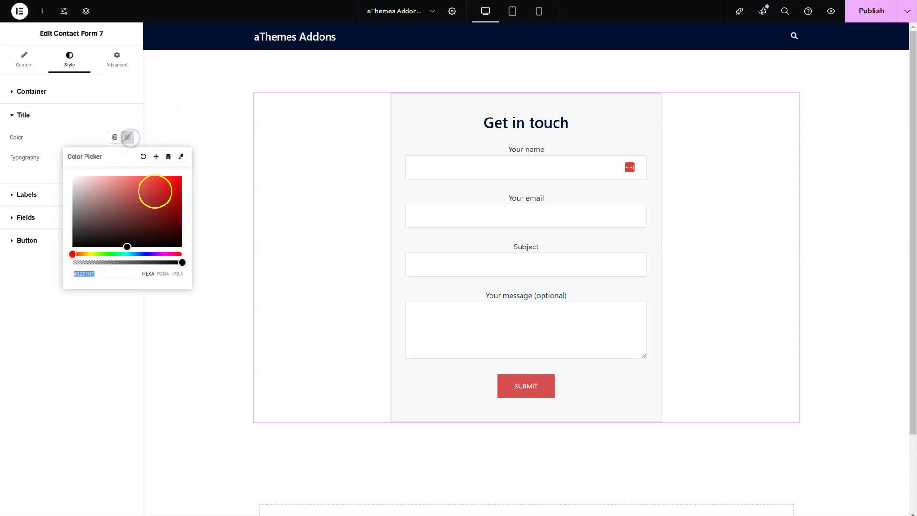
click(151, 192)
drag(133, 186, 149, 192)
click(181, 156)
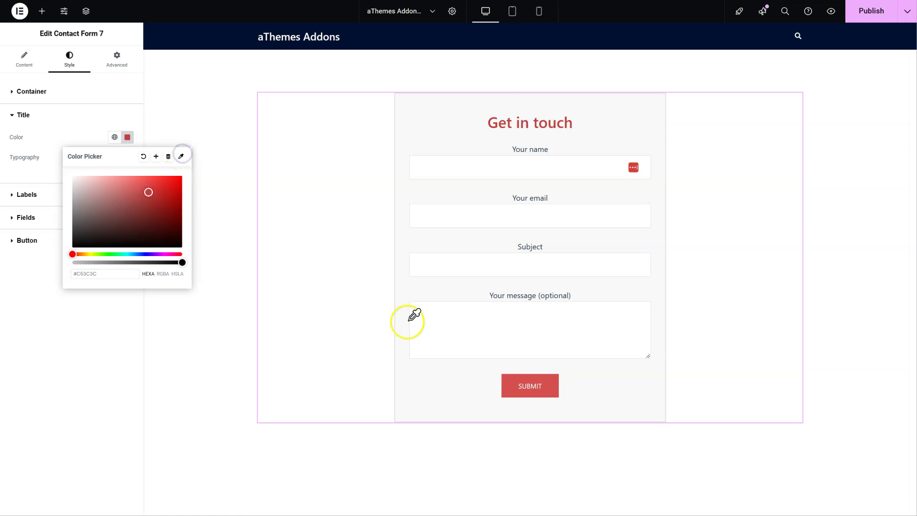
click(529, 386)
click(568, 396)
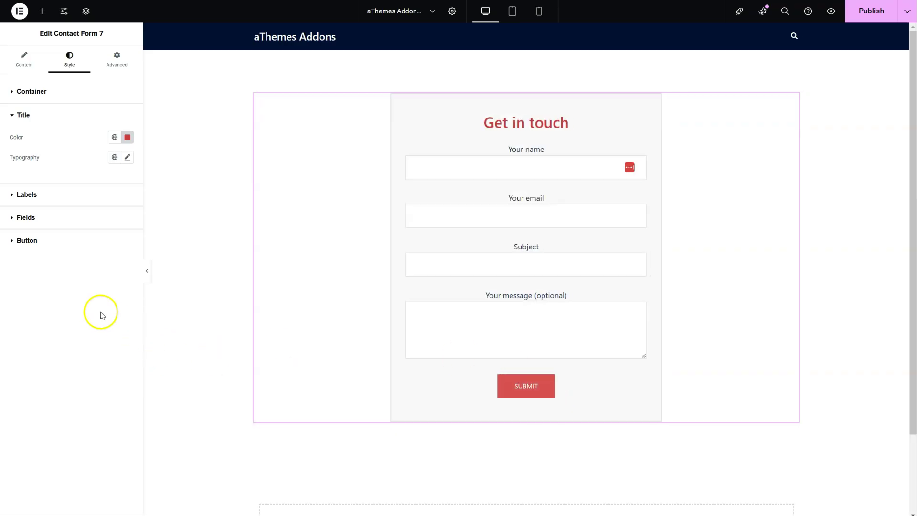
Set the form title's font family to Aldrich.
click(127, 157)
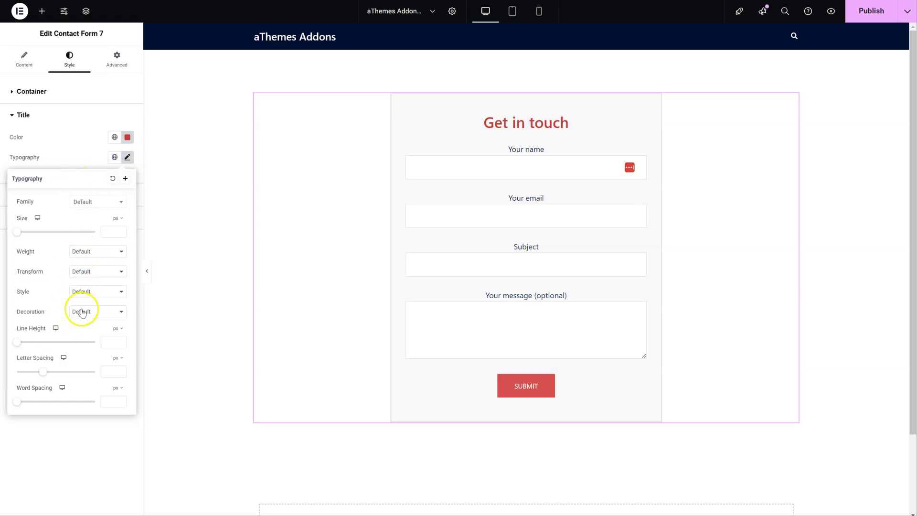
click(82, 202)
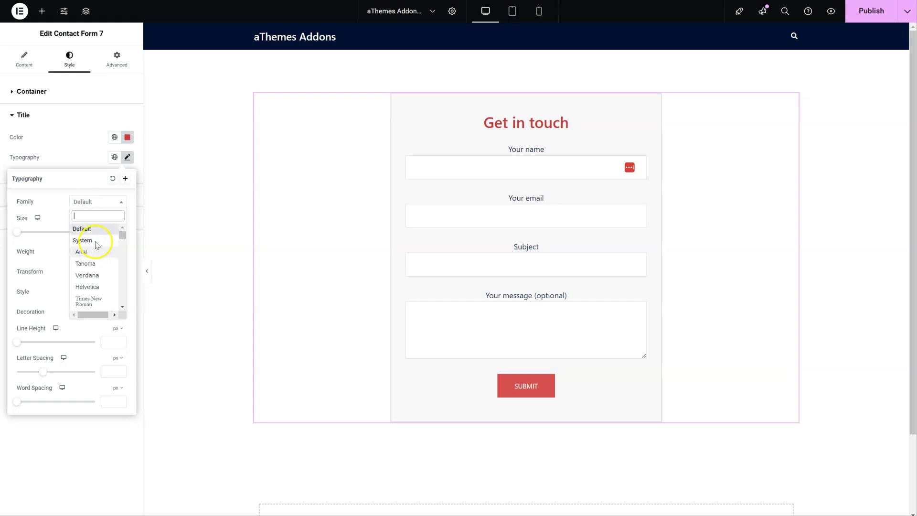
scroll(99, 259, down, 6)
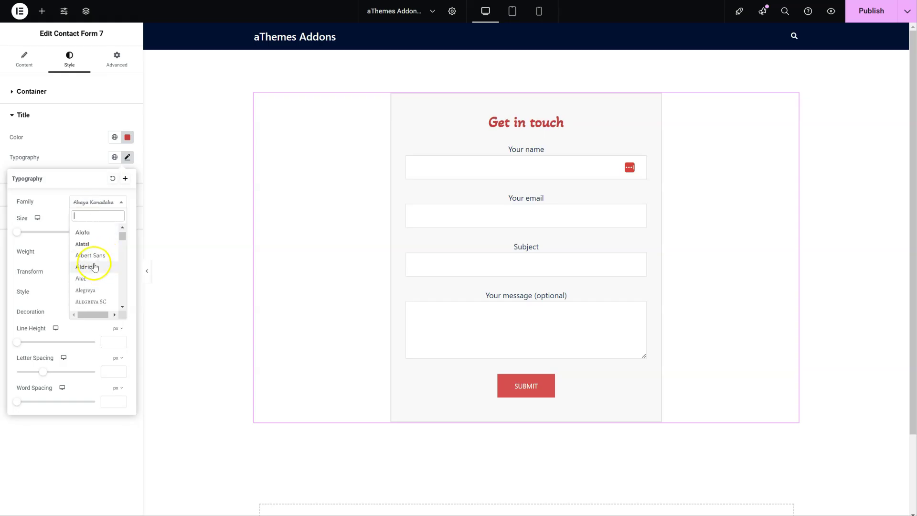
click(94, 267)
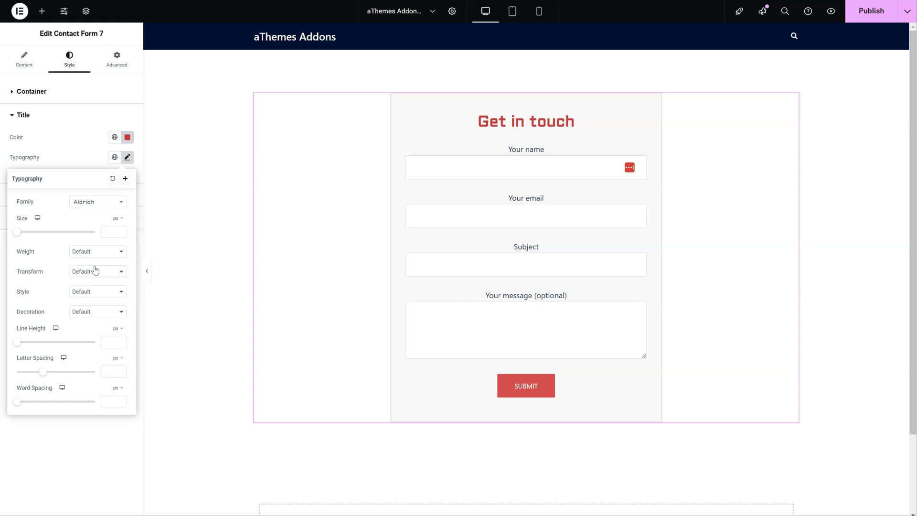
click(82, 149)
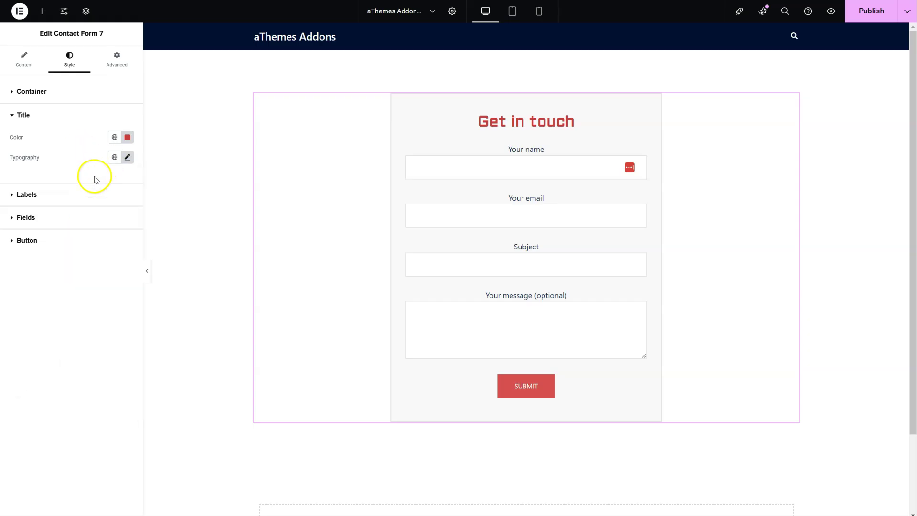
Color the form labels dark red, about #8D2E2E.
click(90, 195)
click(128, 160)
drag(131, 207, 146, 231)
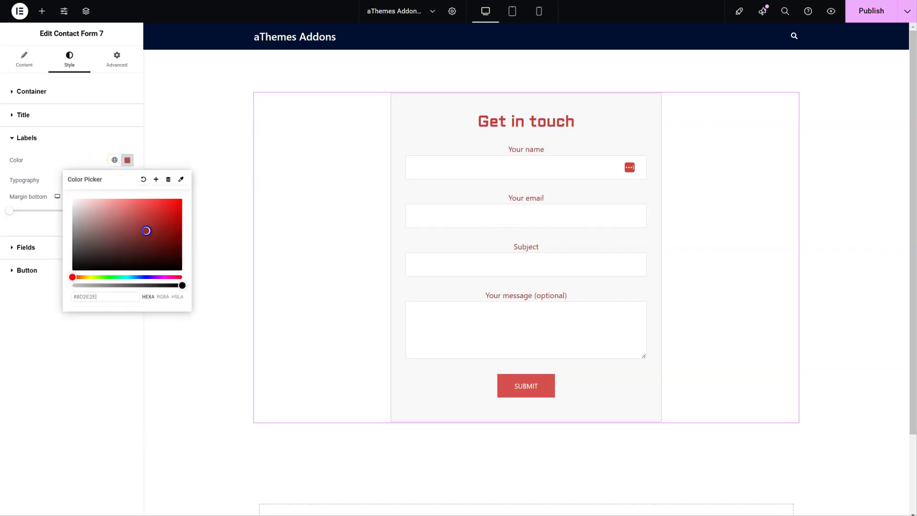
click(74, 160)
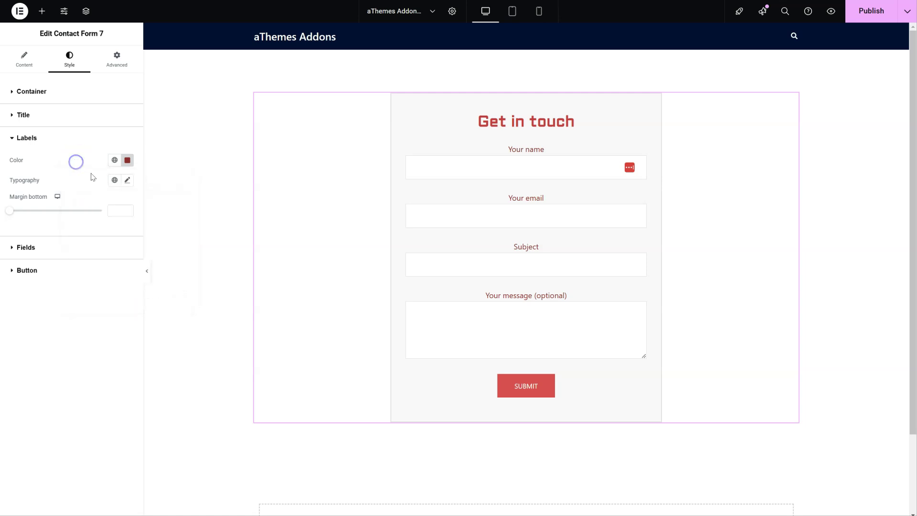
Look at the labels' typography options and set their bottom margin to 9.
click(125, 181)
click(125, 180)
click(19, 210)
mouse_move(19, 211)
mouse_down()
mouse_move(37, 212)
mouse_move(17, 216)
mouse_up()
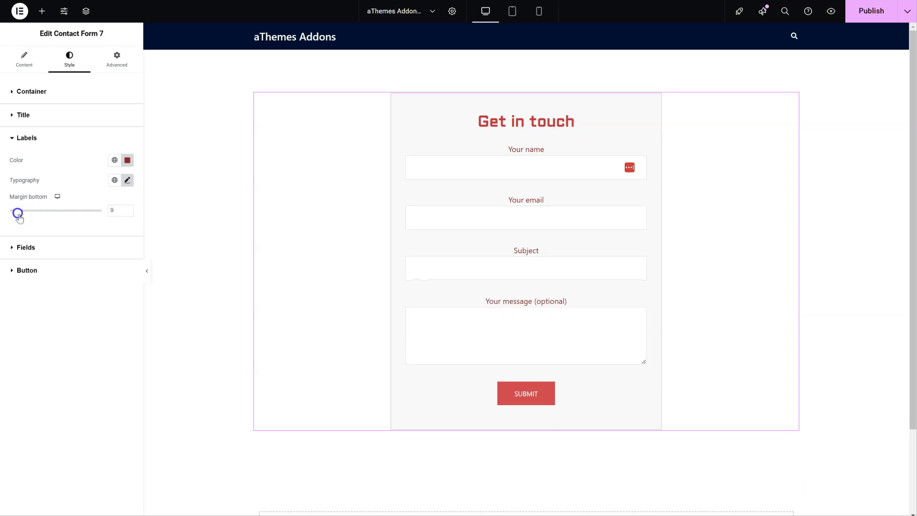
Give the form fields a light pinkish grey background, about #E7DFDF.
click(35, 244)
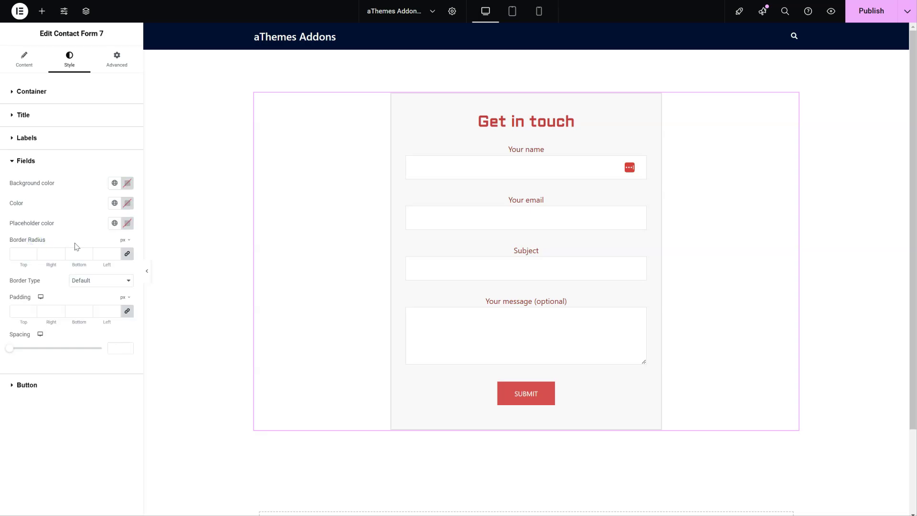
click(127, 183)
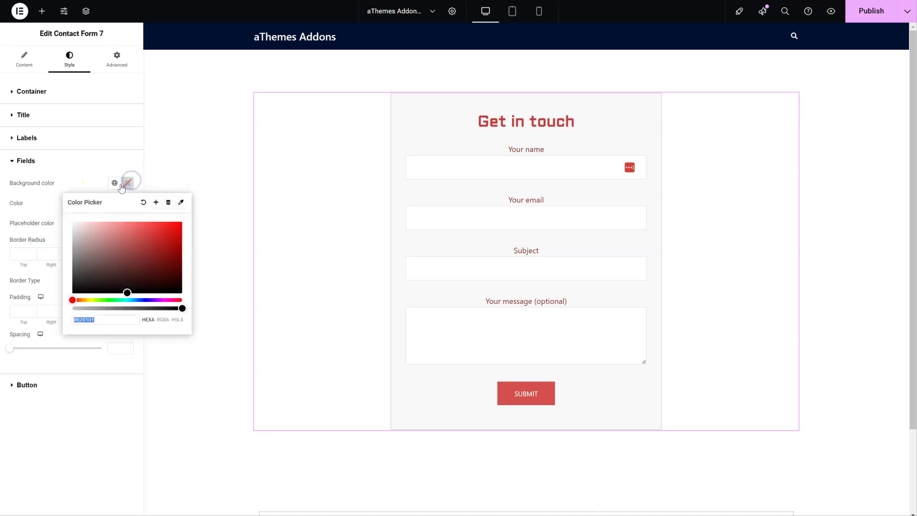
text(#E7DFDF)
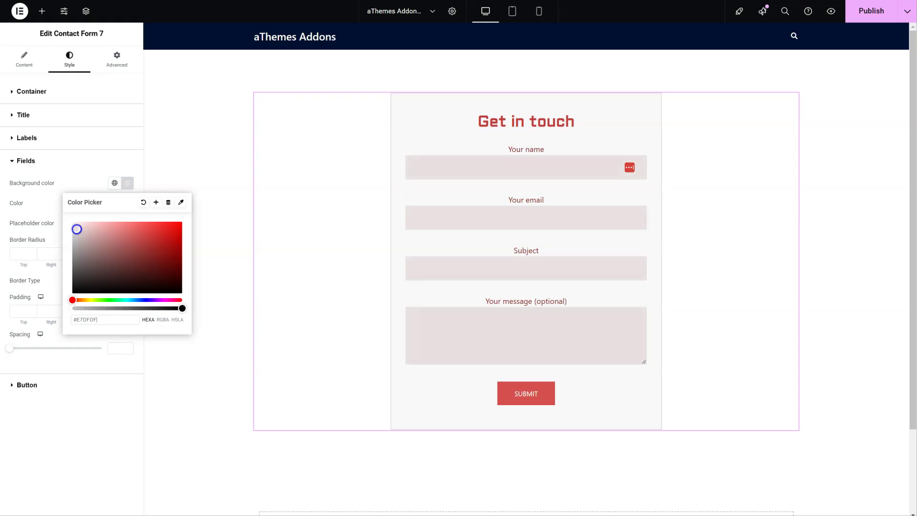
drag(79, 228, 78, 227)
click(51, 206)
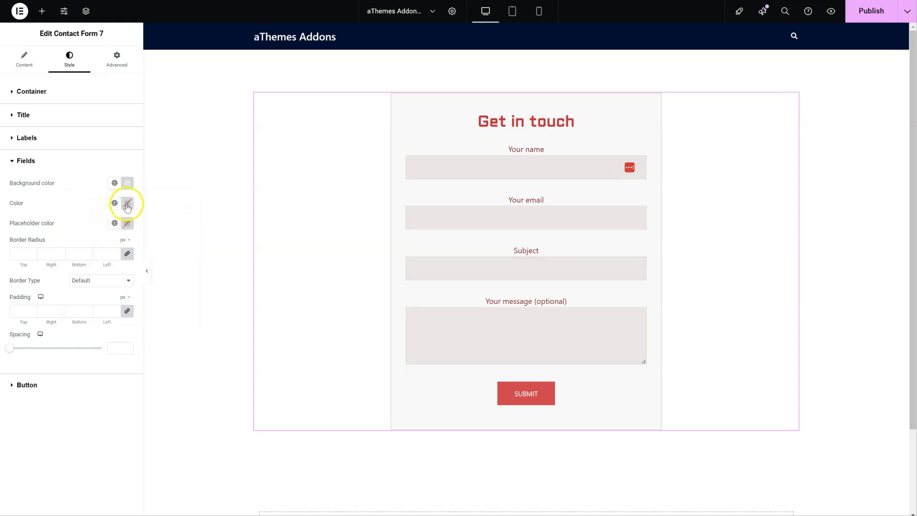
Enter the sample text "uiuyiuyuy" in the message field and set the fields' text color to red, about #D72323.
click(468, 335)
text(uiuyiuyuy)
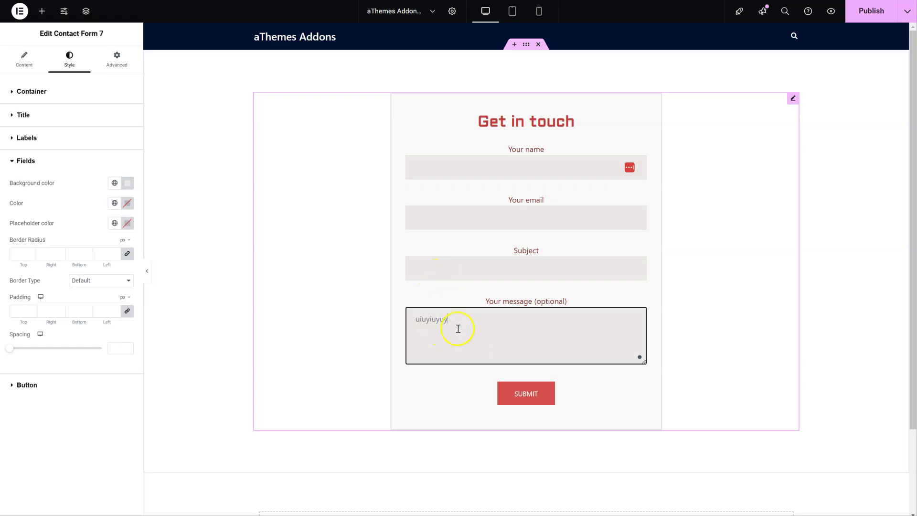
click(127, 203)
click(158, 260)
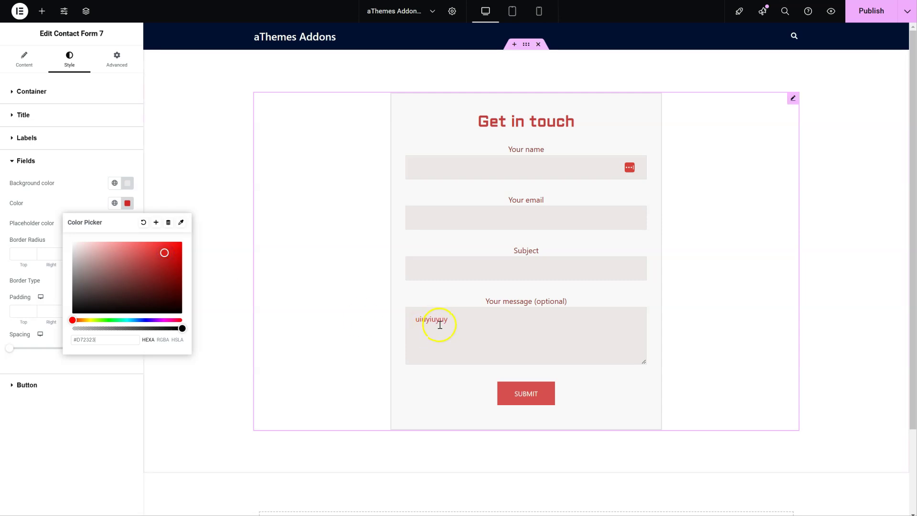
click(51, 200)
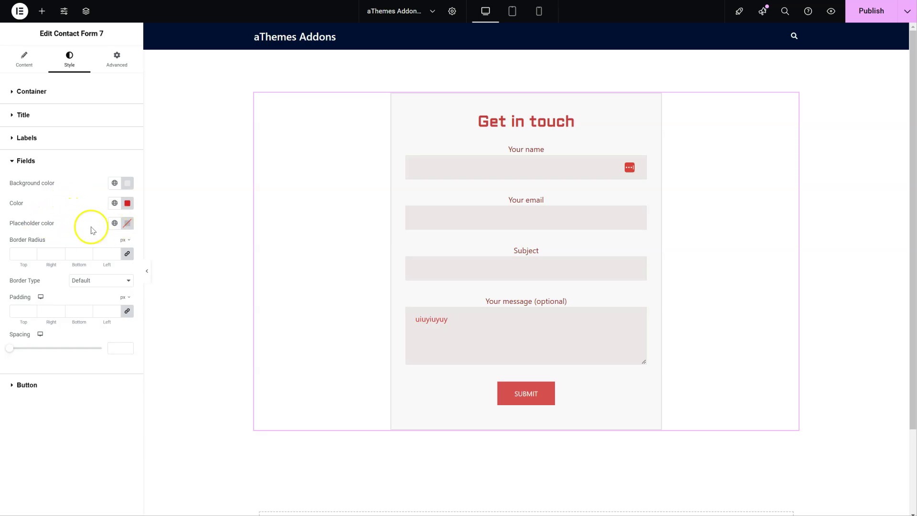
Check the fields' placeholder color option and set their border radius to 15 px on all sides.
click(128, 225)
click(128, 226)
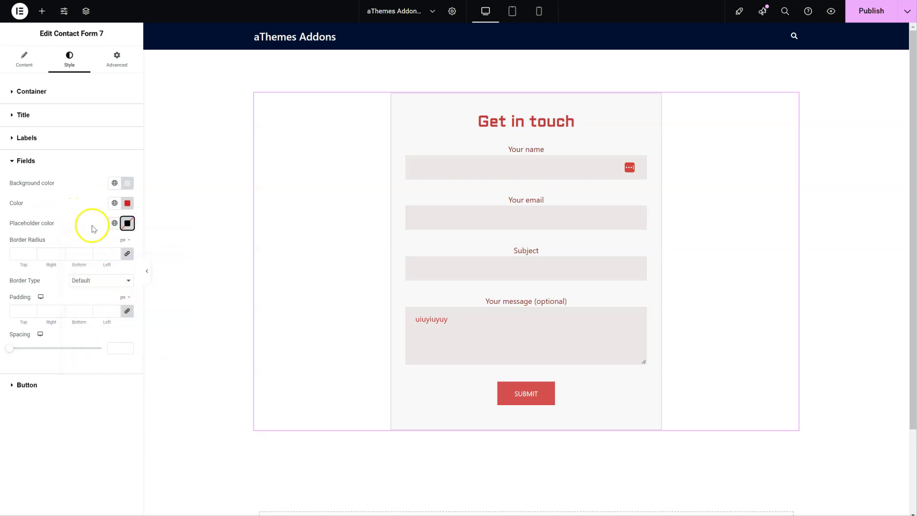
click(14, 258)
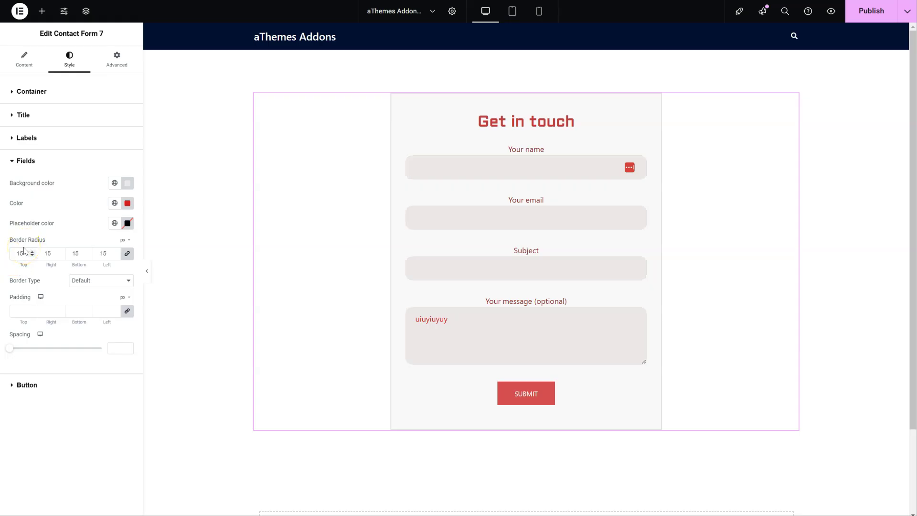
Give the form fields a 2 px dashed border in dark grey, about #322E2E, and set their spacing to 17.
click(98, 280)
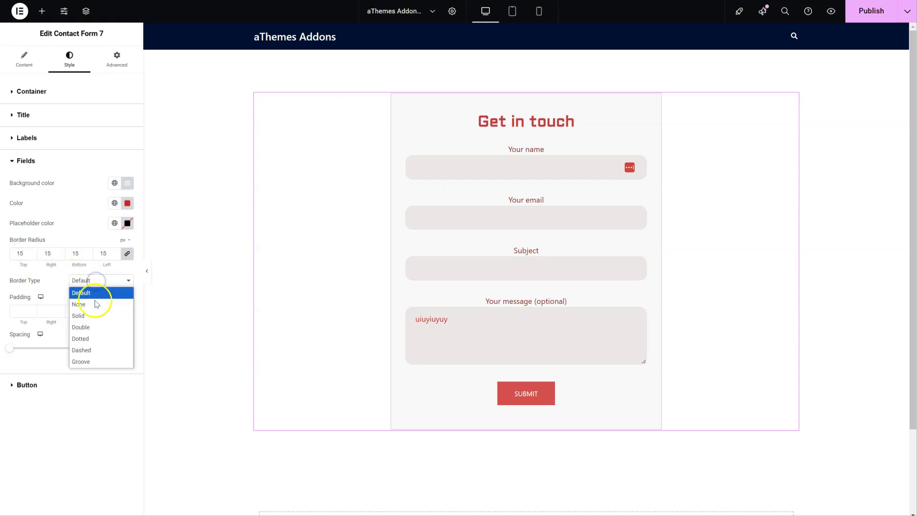
click(110, 352)
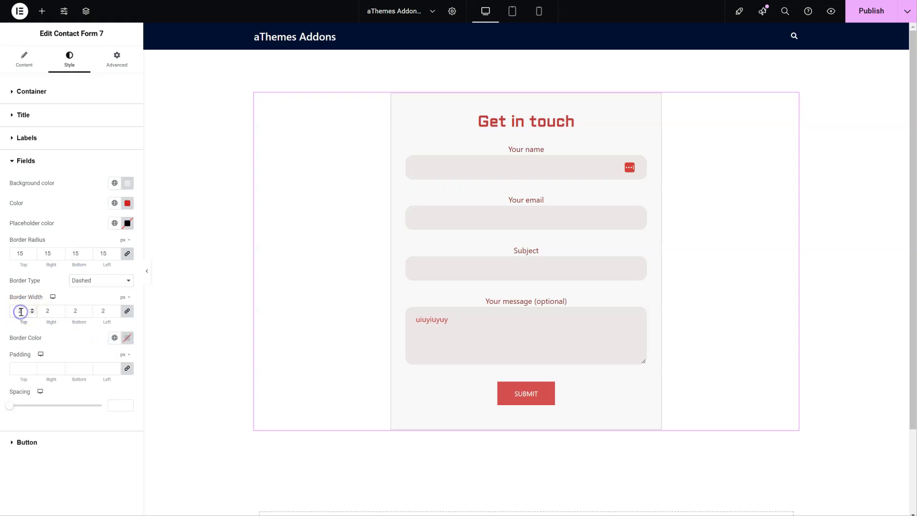
click(56, 308)
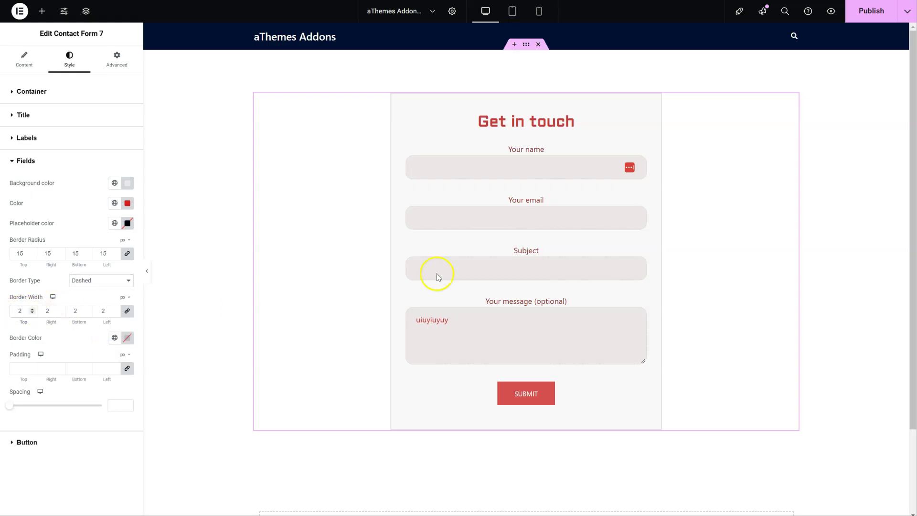
click(126, 338)
click(71, 440)
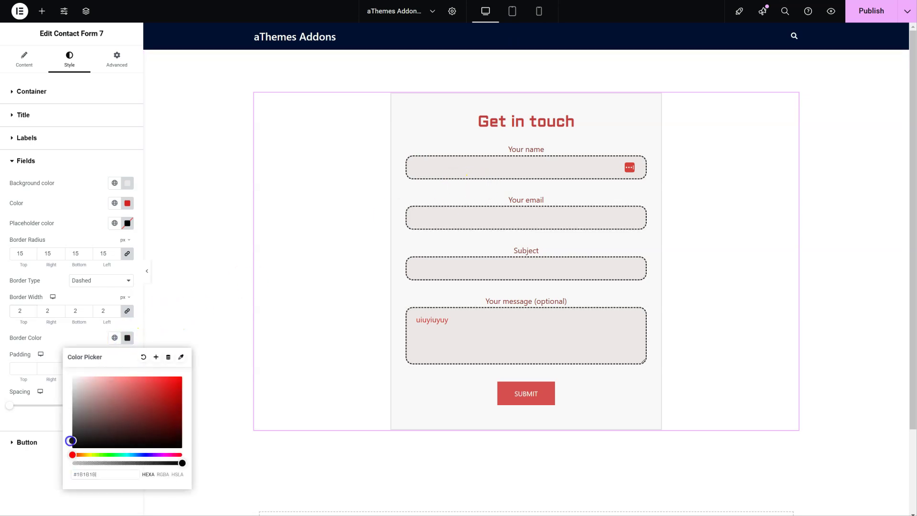
drag(72, 426, 81, 433)
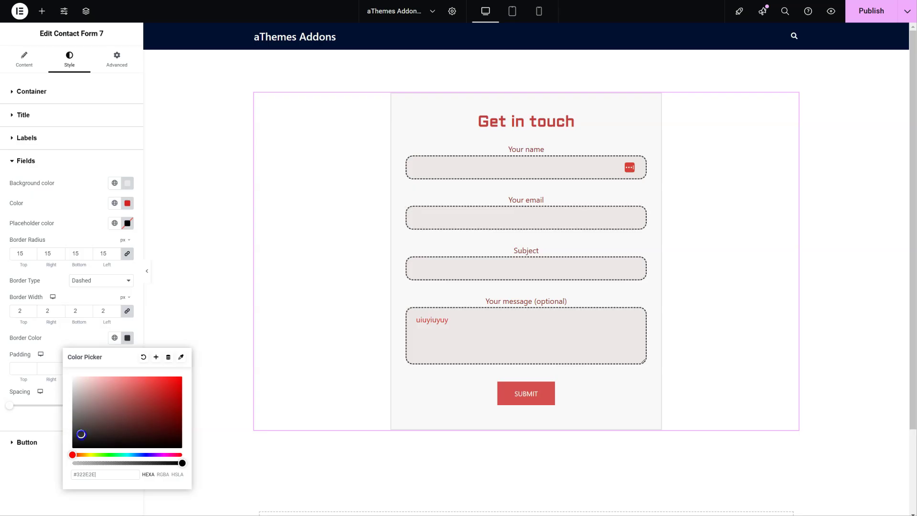
click(61, 334)
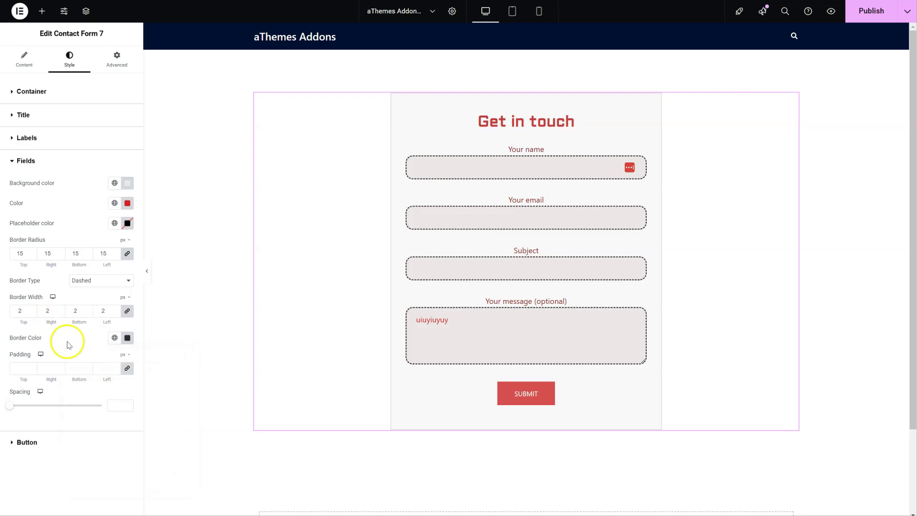
mouse_move(10, 405)
mouse_down()
mouse_move(31, 408)
mouse_move(21, 411)
mouse_up()
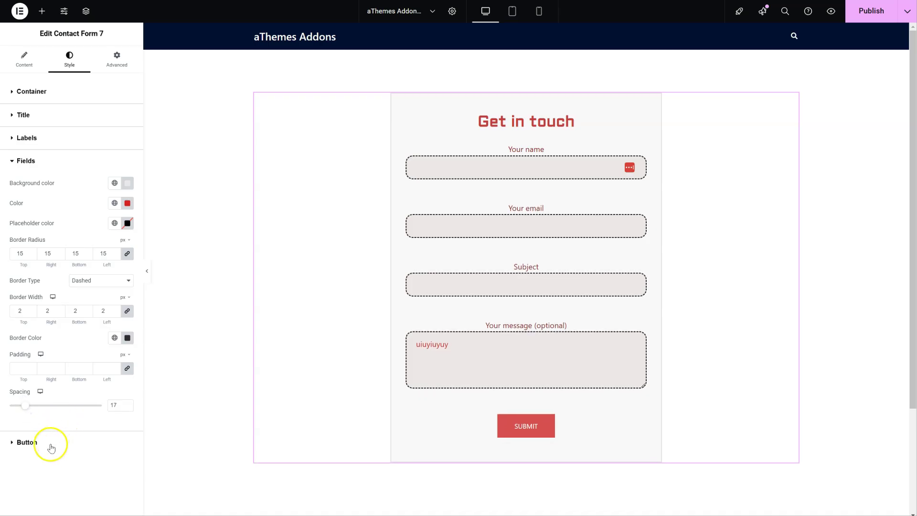
Give the submit button a blue background in its normal state and set its border type to None.
click(36, 445)
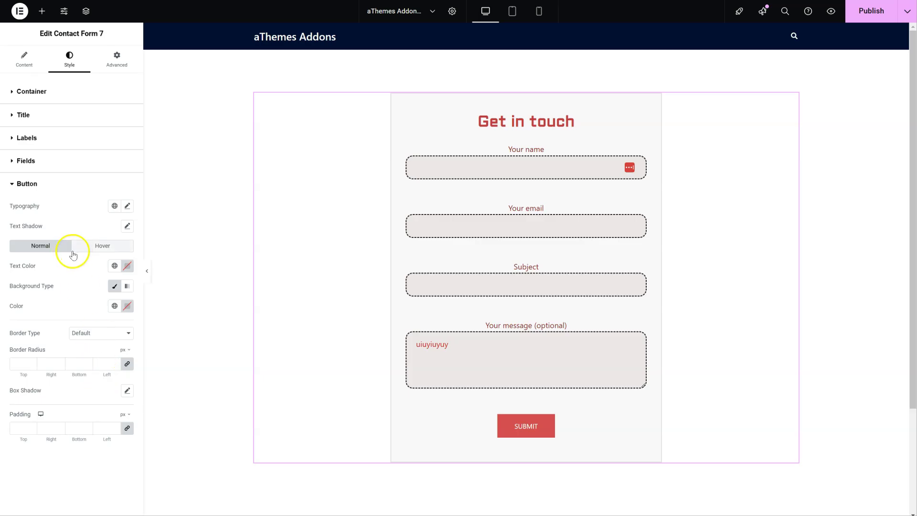
click(127, 306)
mouse_move(149, 351)
mouse_down()
mouse_move(148, 385)
mouse_move(152, 356)
mouse_up()
click(139, 423)
click(123, 303)
click(106, 337)
click(106, 355)
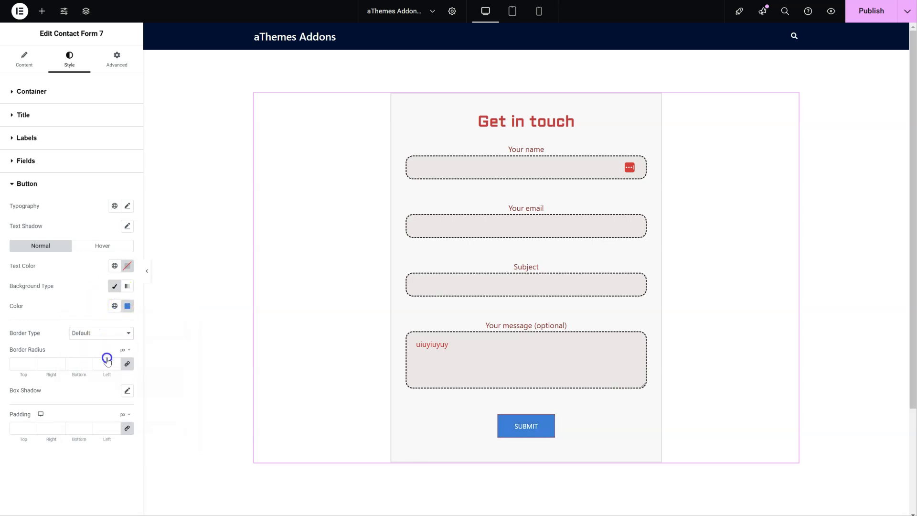
Set the submit button's hover state to a black #000000 background with white text.
click(105, 247)
click(123, 308)
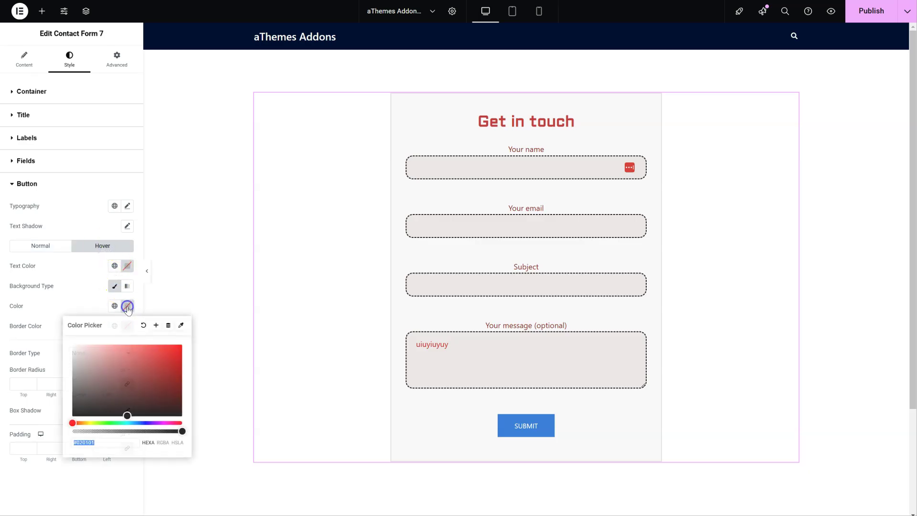
click(112, 395)
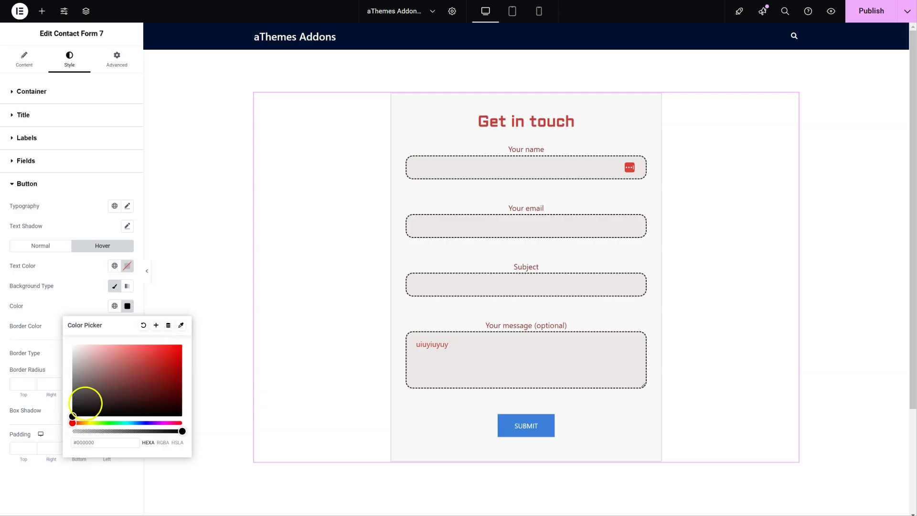
click(127, 265)
click(74, 265)
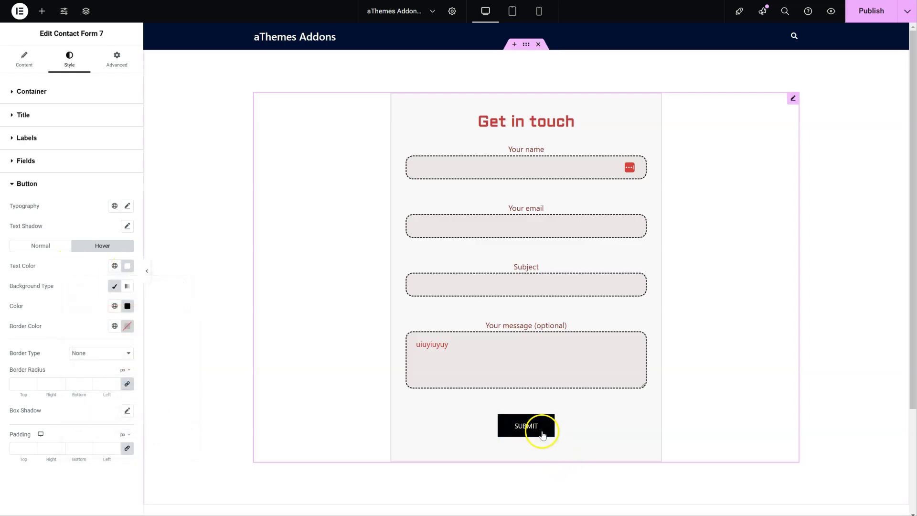
Set the submit button's border radius to 15 px on all sides and its unlinked padding to 20 px vertically and 45 px horizontally.
click(13, 382)
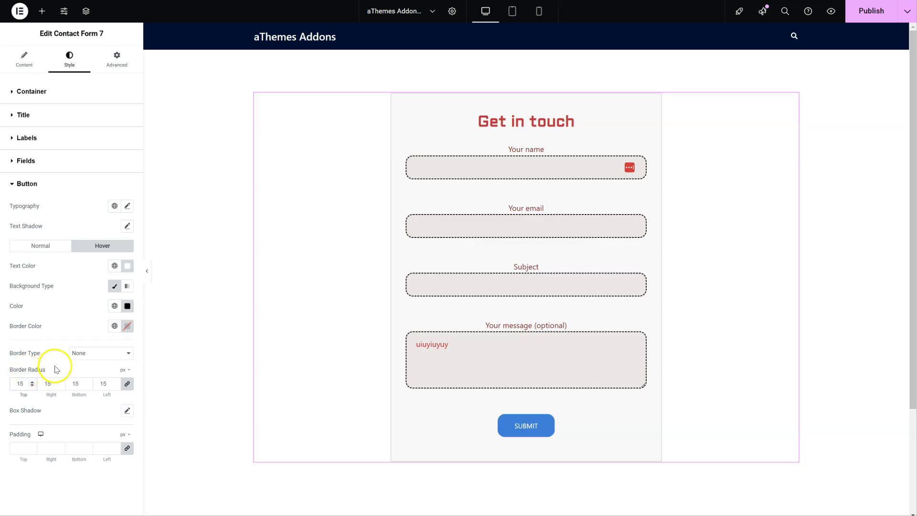
click(127, 448)
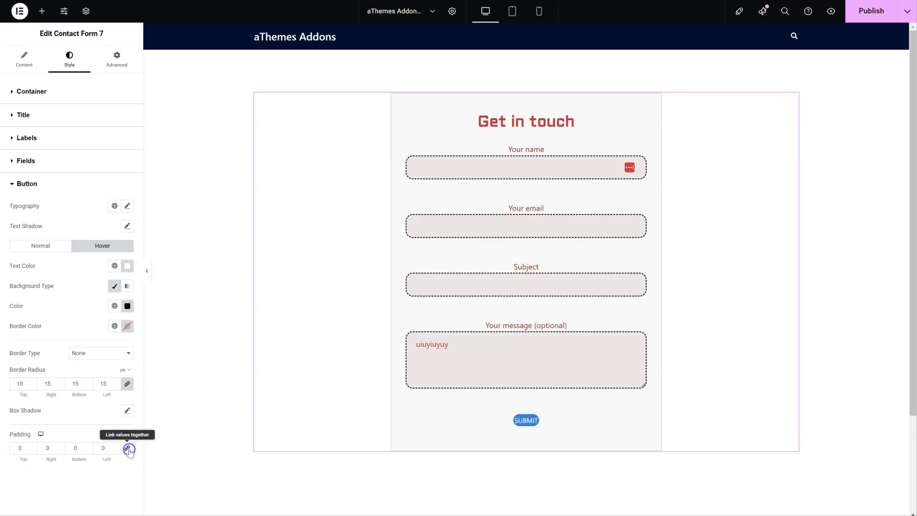
text(2)
click(72, 447)
text(2)
click(44, 448)
text(4)
click(100, 449)
text(40)
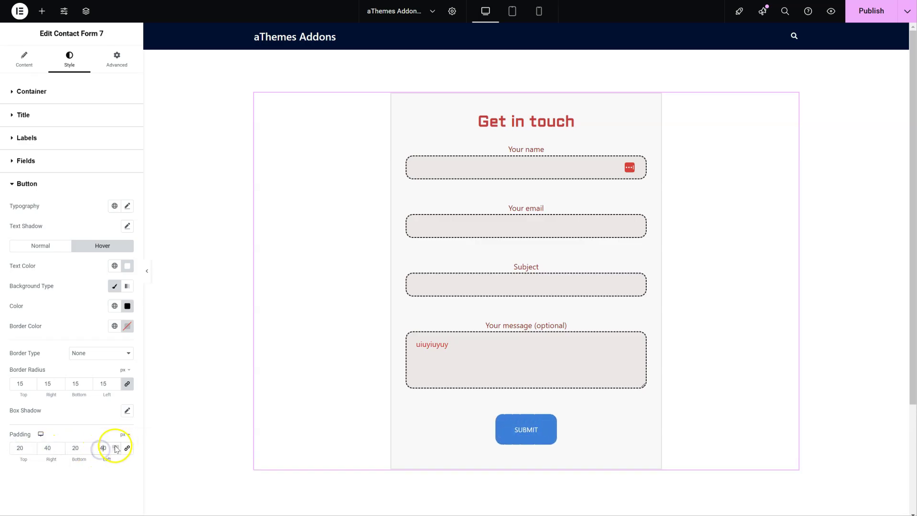
double_click(48, 447)
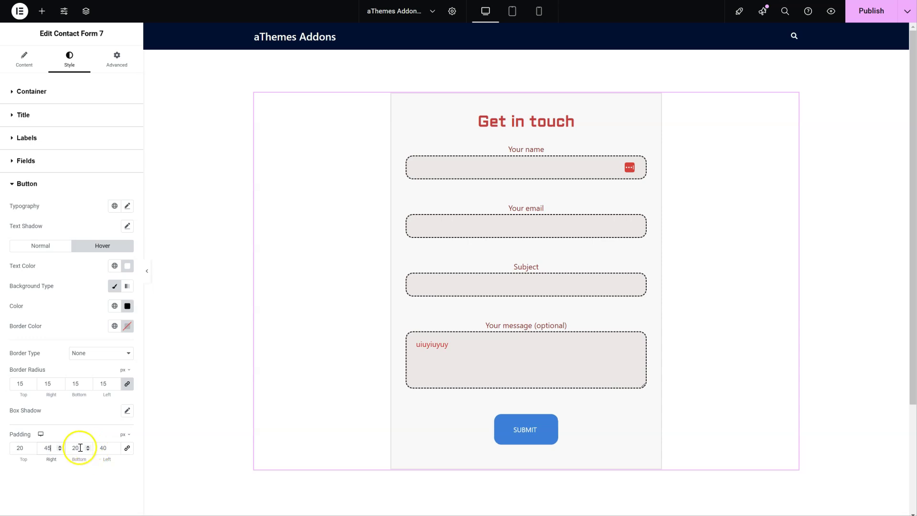
text(45)
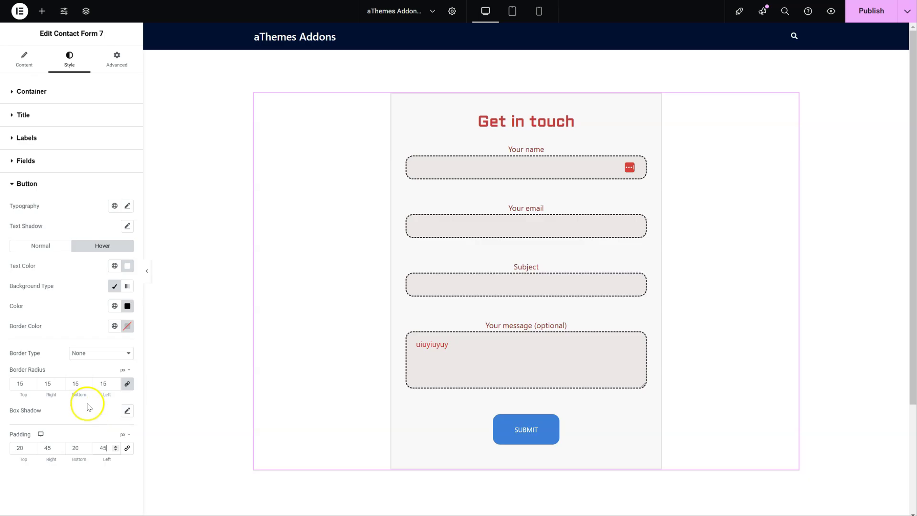
Add a box shadow to the submit button with a vertical offset of 5 and black color at about 0.14 opacity.
click(127, 410)
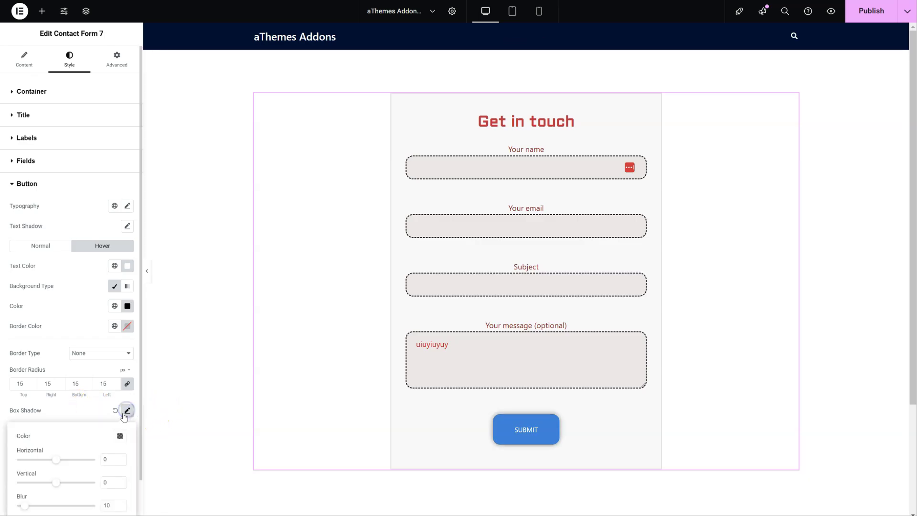
scroll(93, 406, down, 1)
click(41, 203)
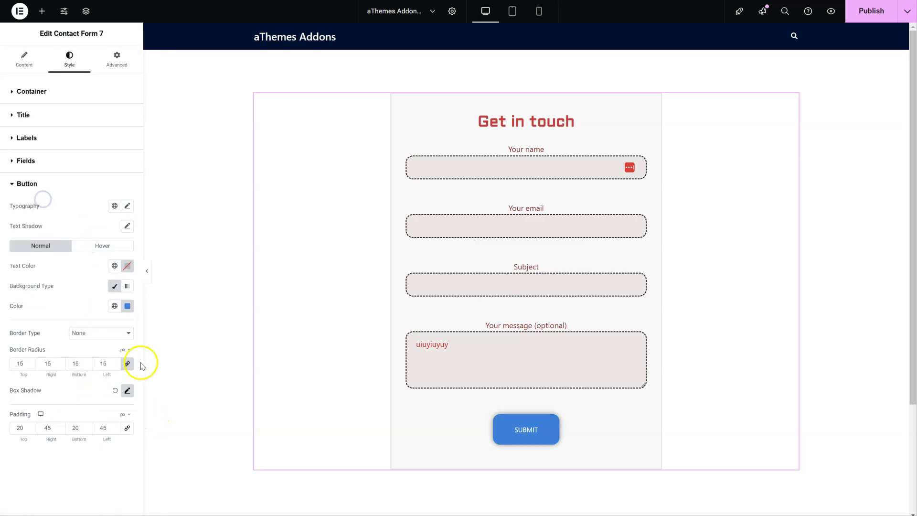
click(129, 390)
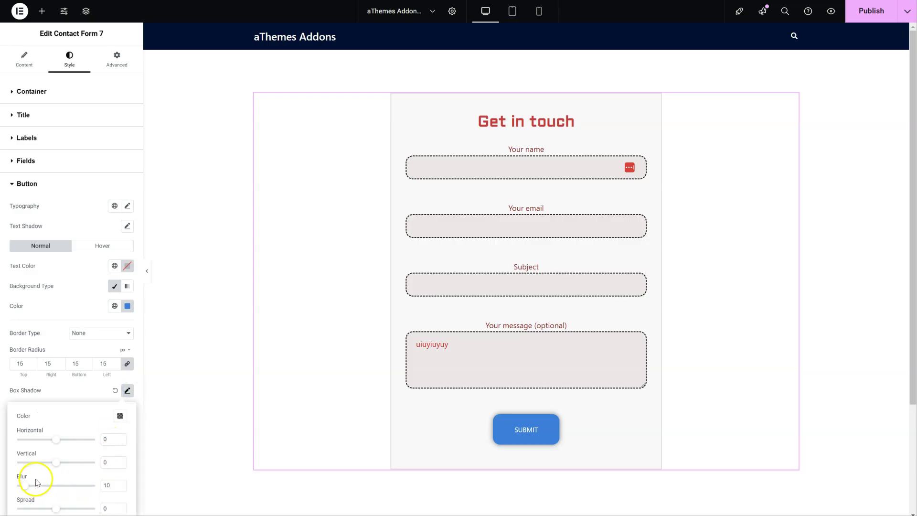
drag(52, 463, 57, 463)
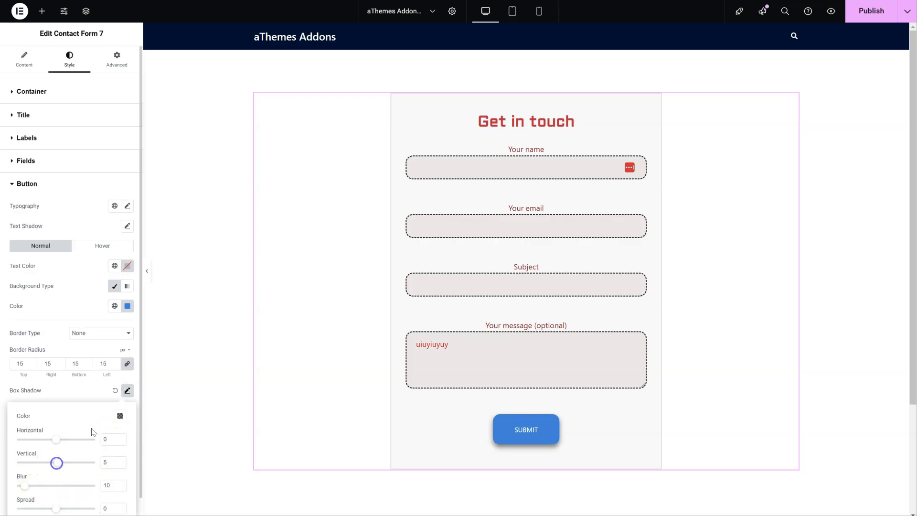
click(120, 419)
drag(112, 381, 80, 380)
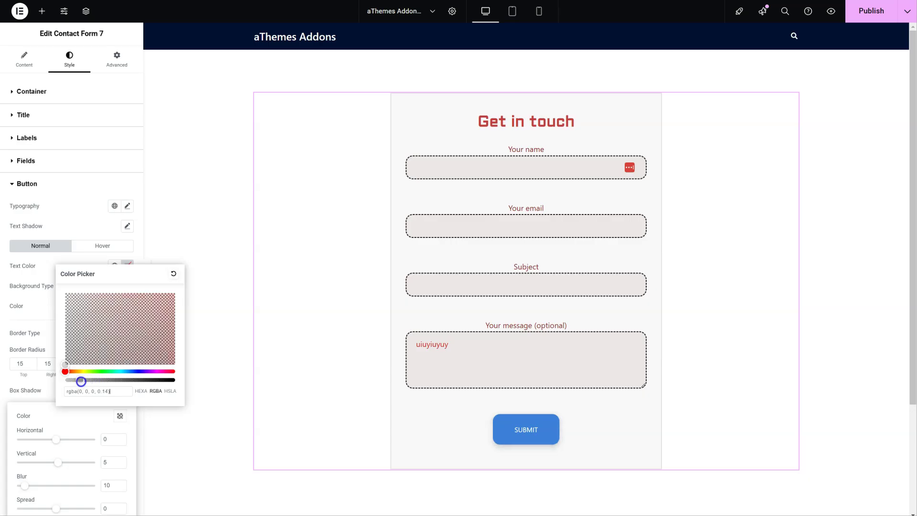
click(42, 385)
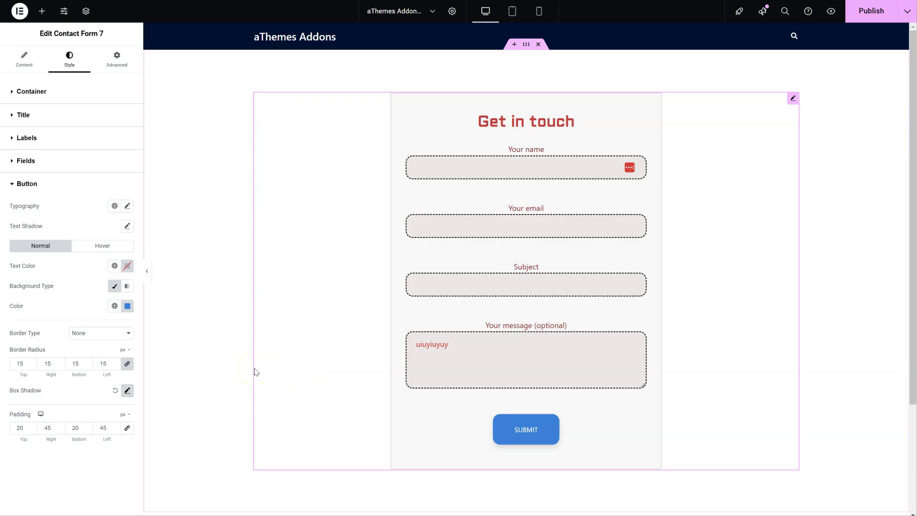
Clear the sample text from the form's message field.
triple_click(475, 354)
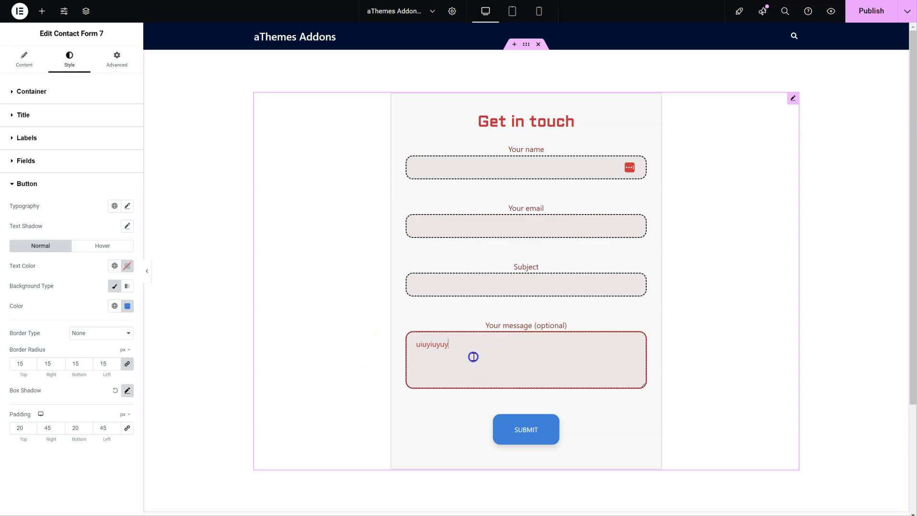
click(368, 334)
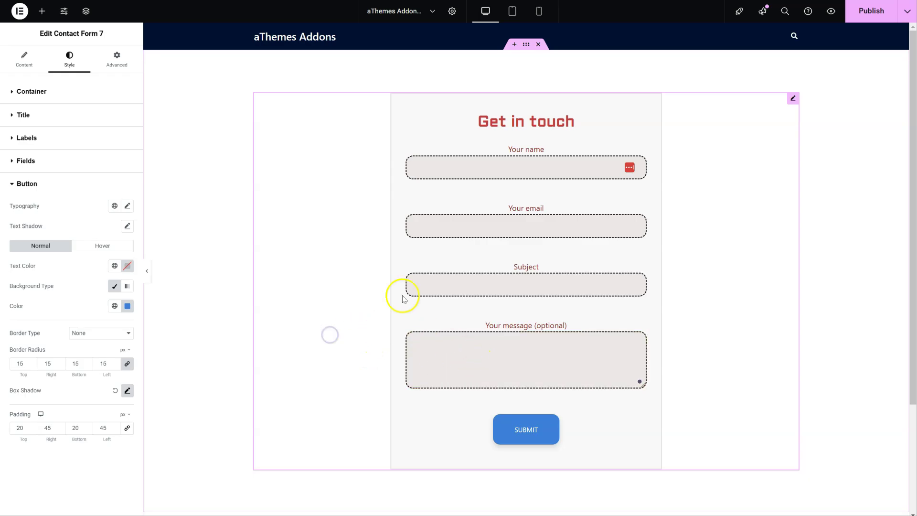